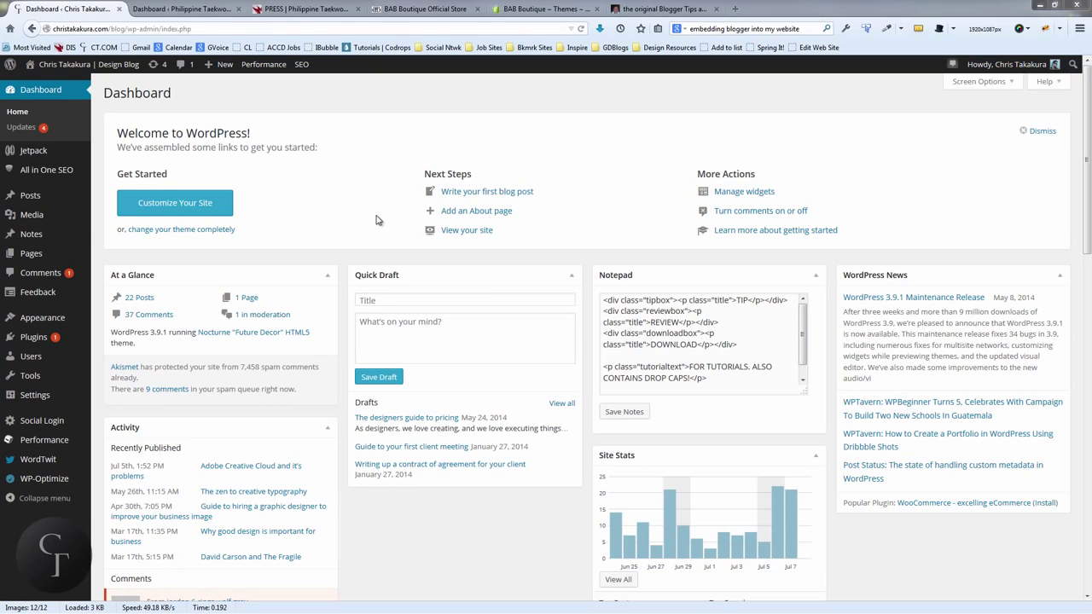
# - Open the All in One SEO General Settings and look through the general, home page, keyword and title options
pyautogui.moveTo(28, 175)
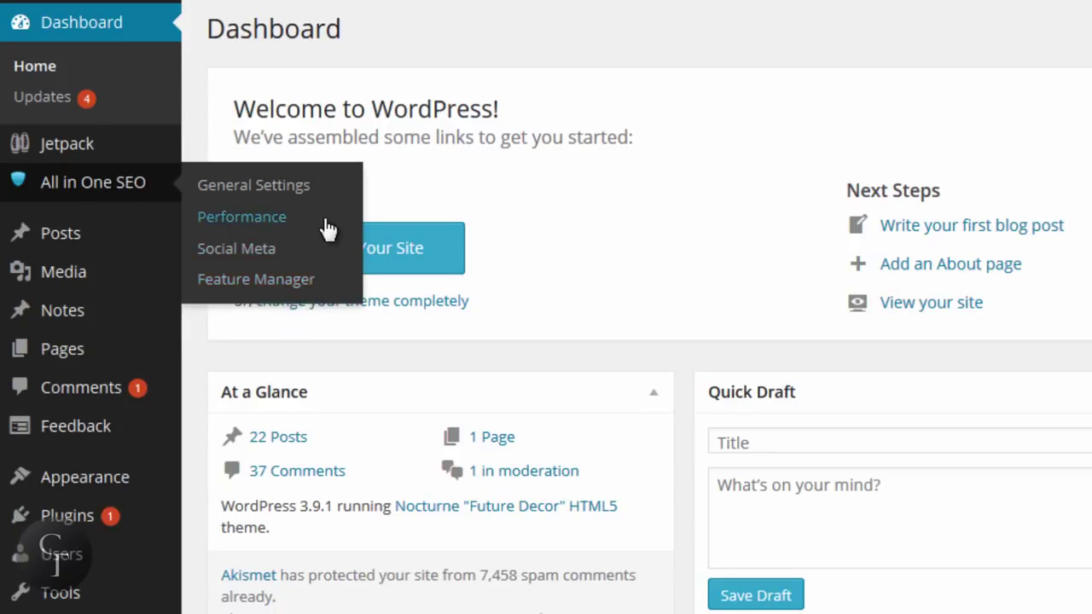
pyautogui.click(260, 187)
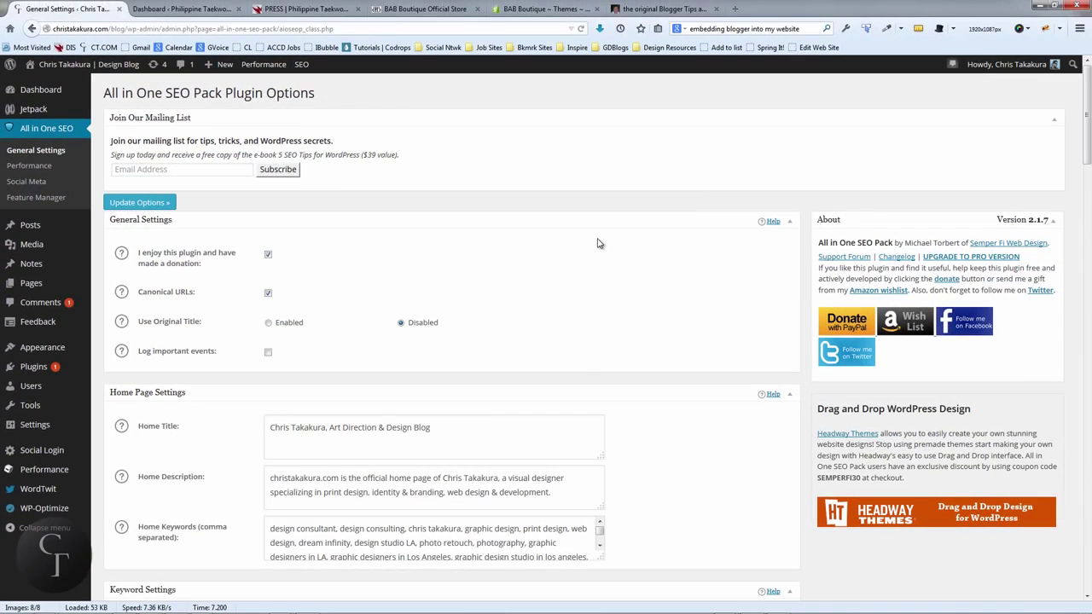
pyautogui.scroll(-1, 587, 245)
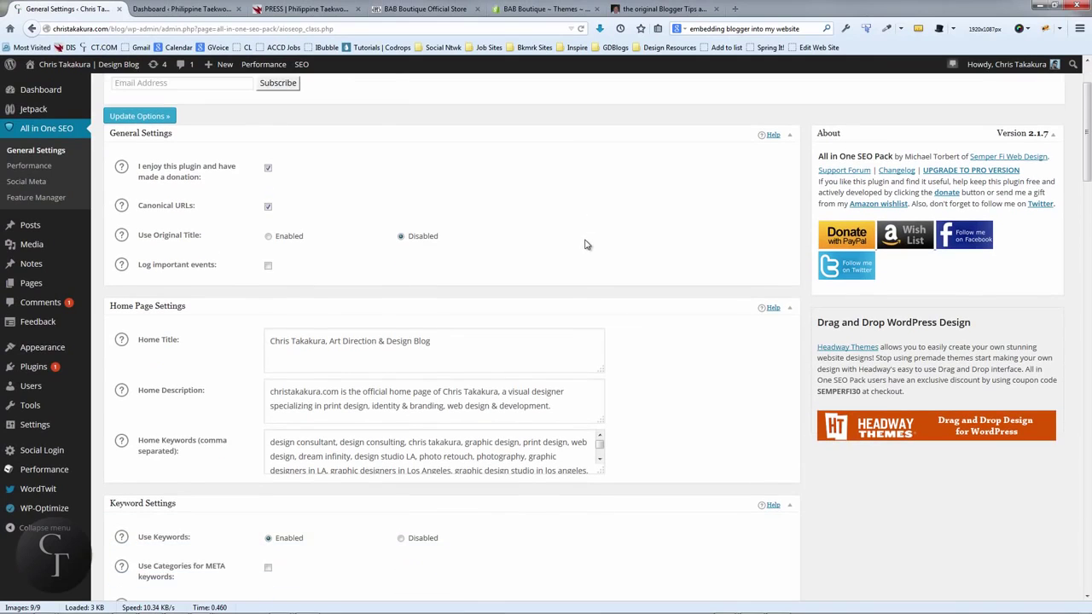
pyautogui.scroll(1, 585, 245)
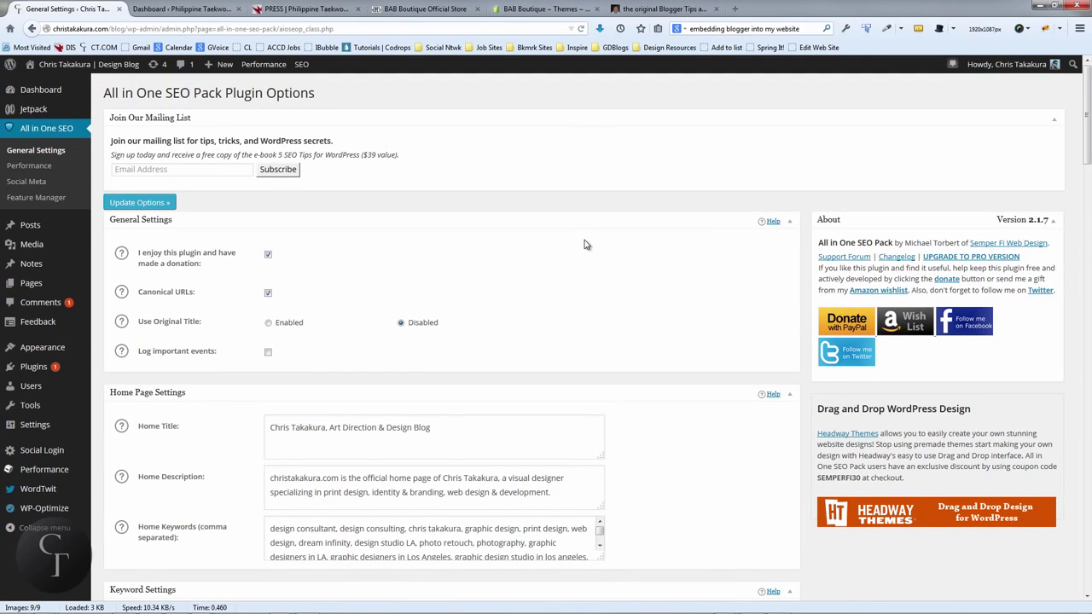
pyautogui.scroll(-1, 585, 244)
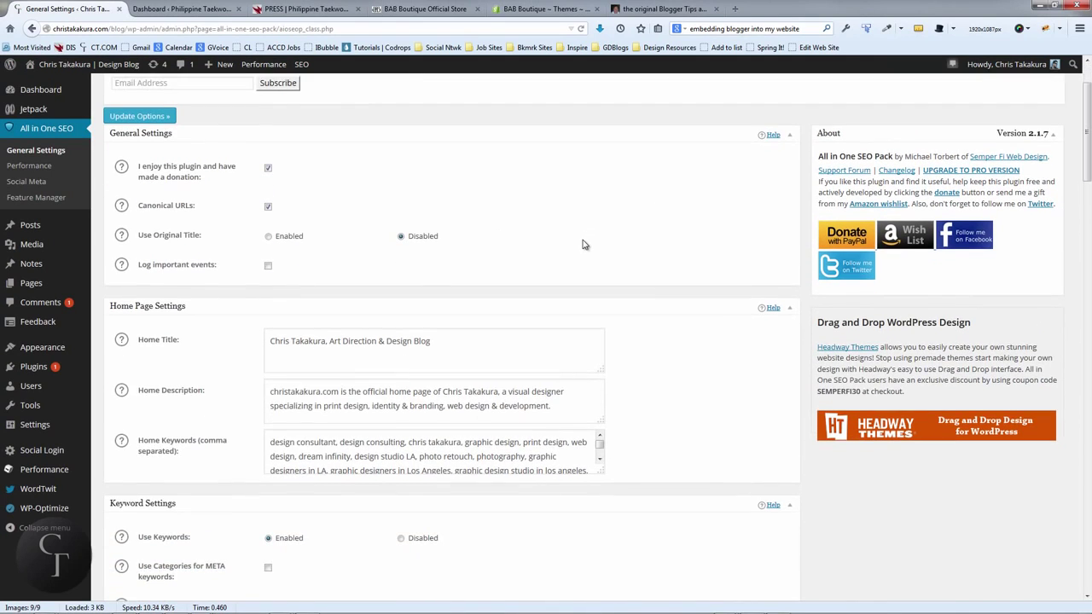
pyautogui.scroll(-1, 583, 244)
pyautogui.scroll(2, 584, 245)
pyautogui.scroll(-3, 421, 258)
pyautogui.scroll(-2, 421, 259)
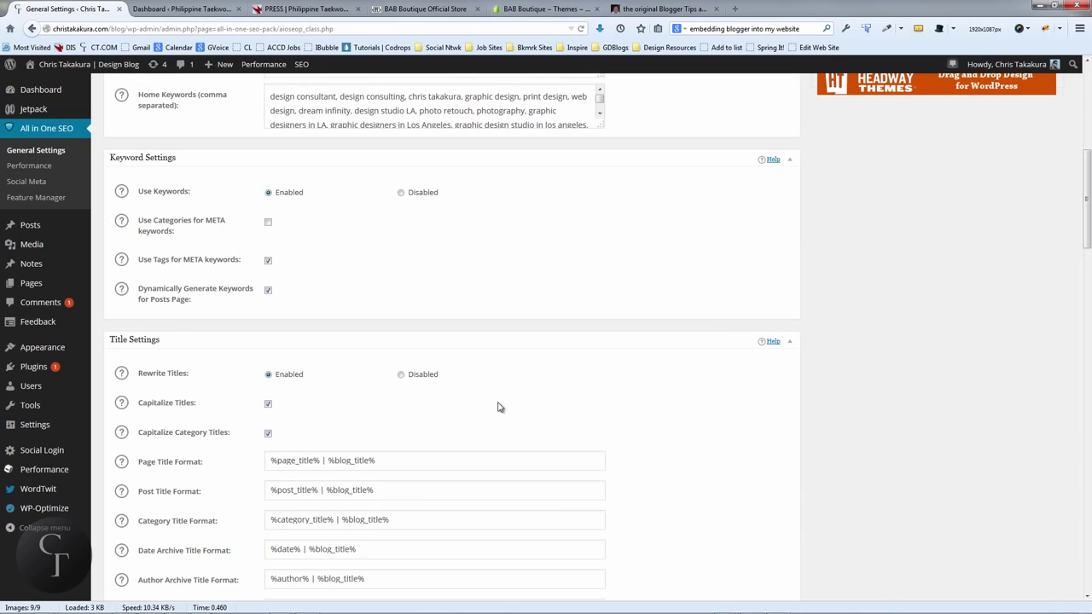
pyautogui.scroll(3, 499, 407)
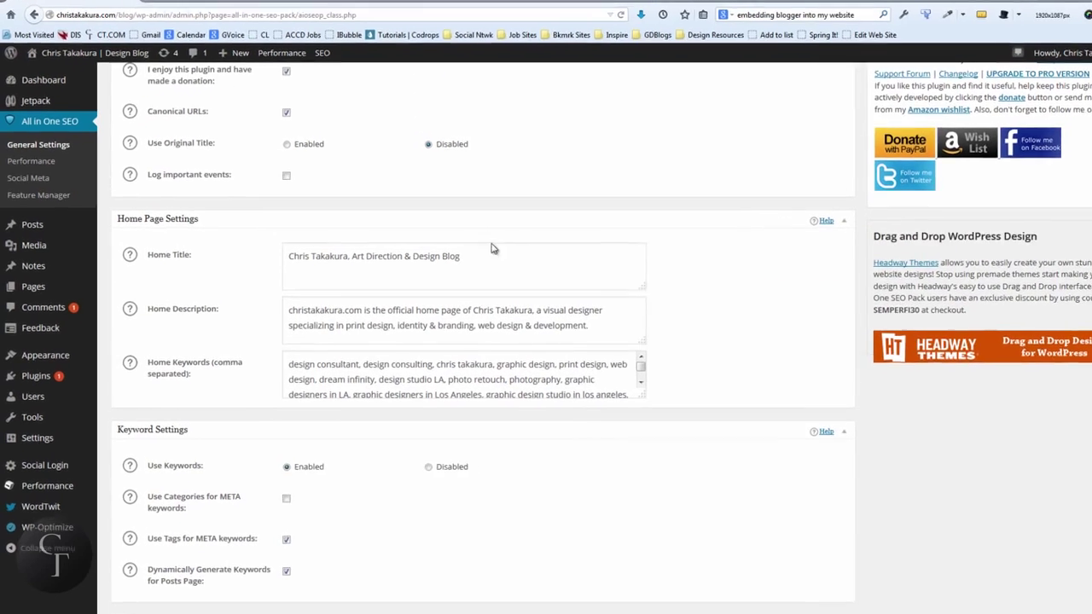
# - Examine the Home Title text in the Home Page Settings
pyautogui.click(453, 255)
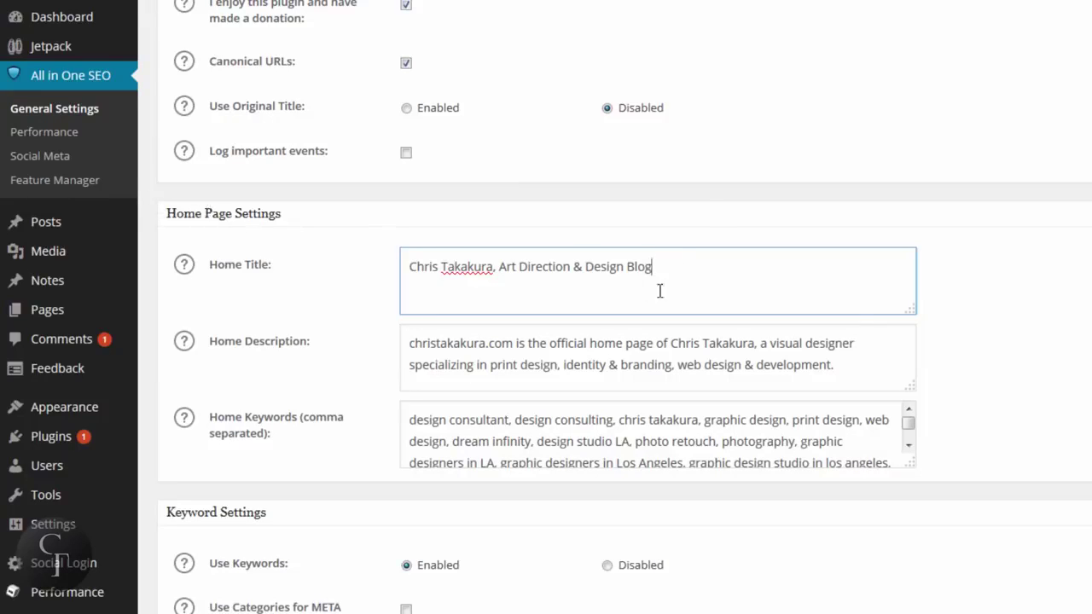
pyautogui.moveTo(671, 261); pyautogui.dragTo(366, 261)
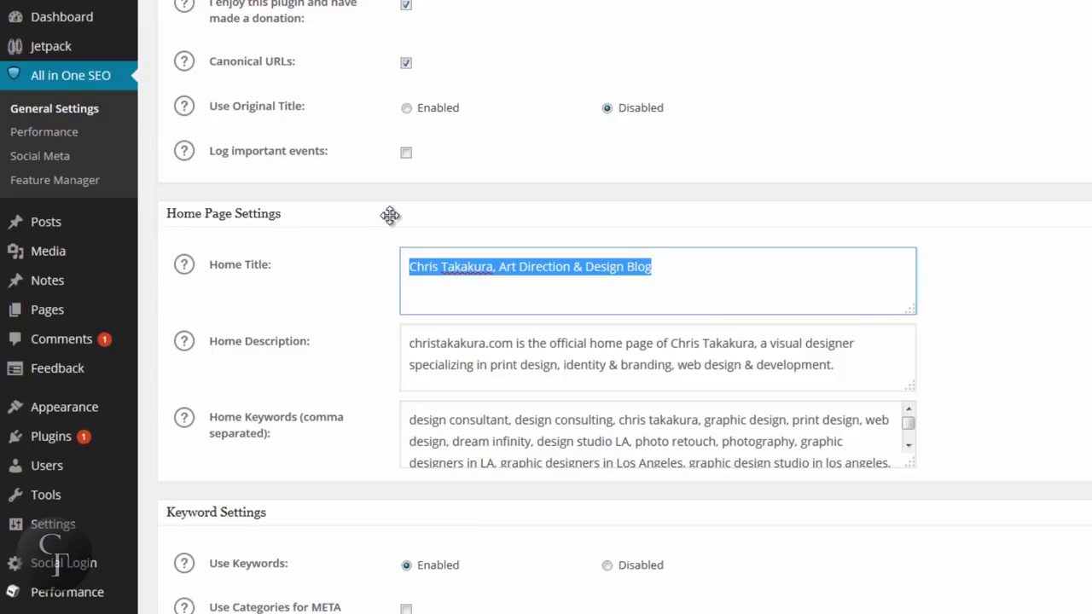
pyautogui.click(697, 260)
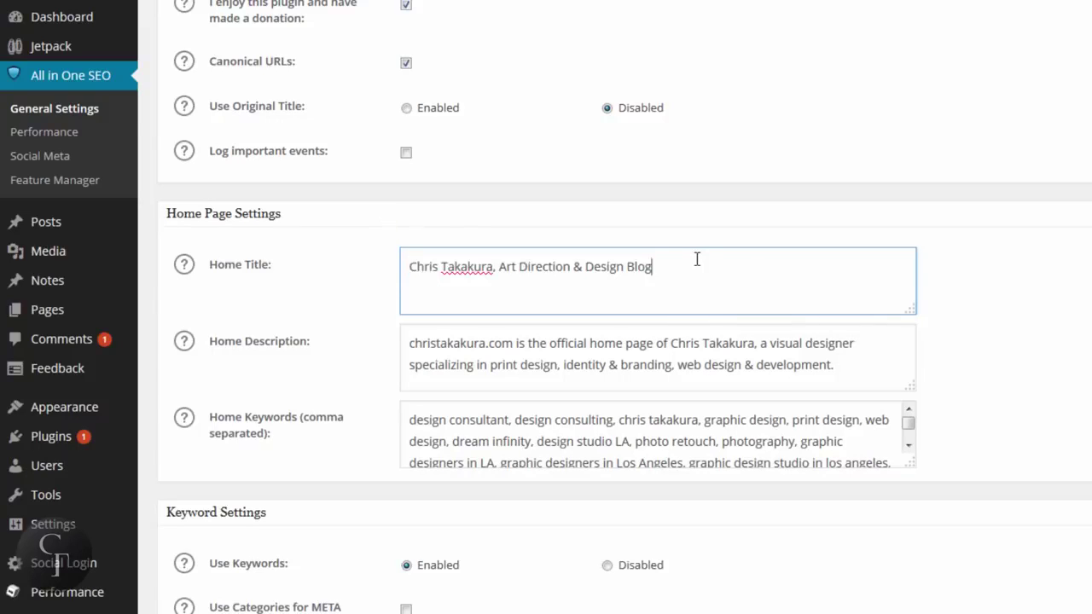
pyautogui.moveTo(690, 263); pyautogui.dragTo(399, 260)
pyautogui.click(698, 270)
pyautogui.moveTo(697, 270); pyautogui.dragTo(394, 263)
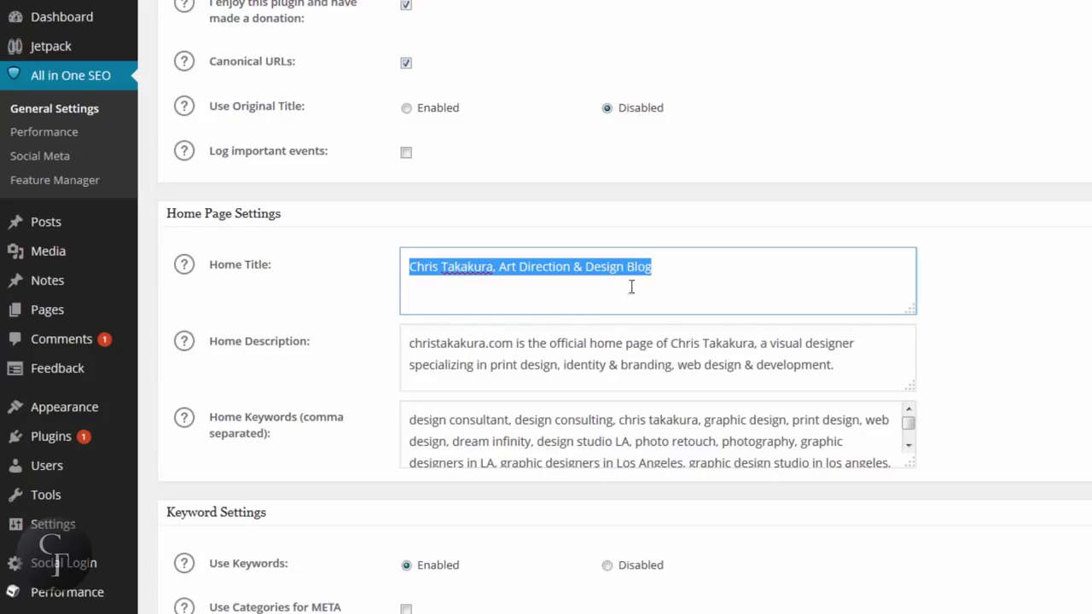
pyautogui.click(707, 271)
pyautogui.moveTo(692, 267); pyautogui.dragTo(400, 264)
pyautogui.click(680, 260)
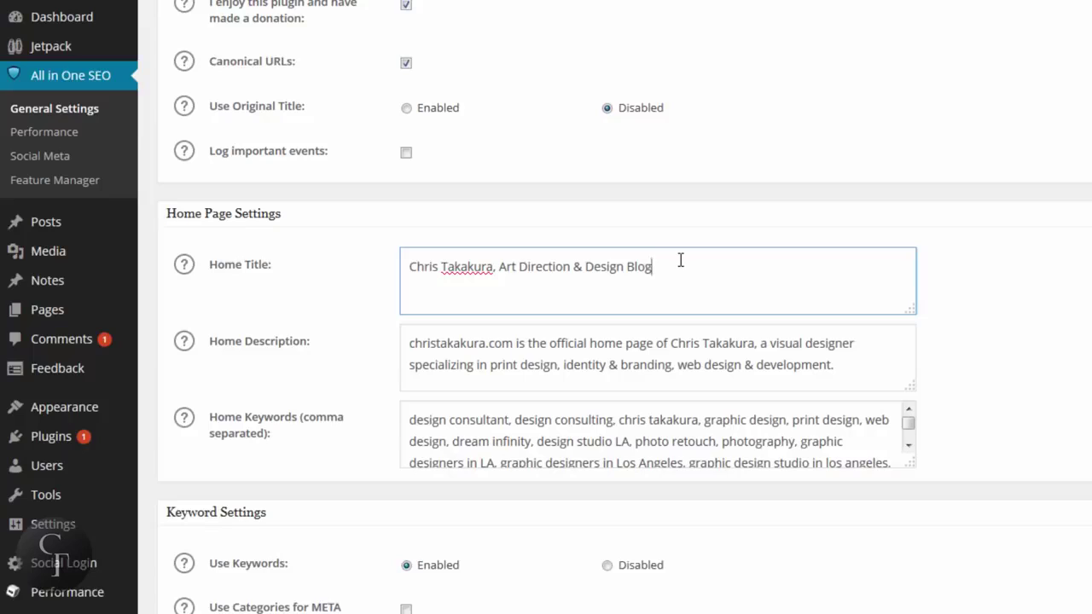
pyautogui.moveTo(658, 261); pyautogui.dragTo(380, 261)
pyautogui.click(745, 270)
# - Examine the Home Description text in the Home Page Settings and show the help note for that setting
pyautogui.click(861, 367)
pyautogui.moveTo(861, 367); pyautogui.dragTo(402, 344)
pyautogui.click(402, 344)
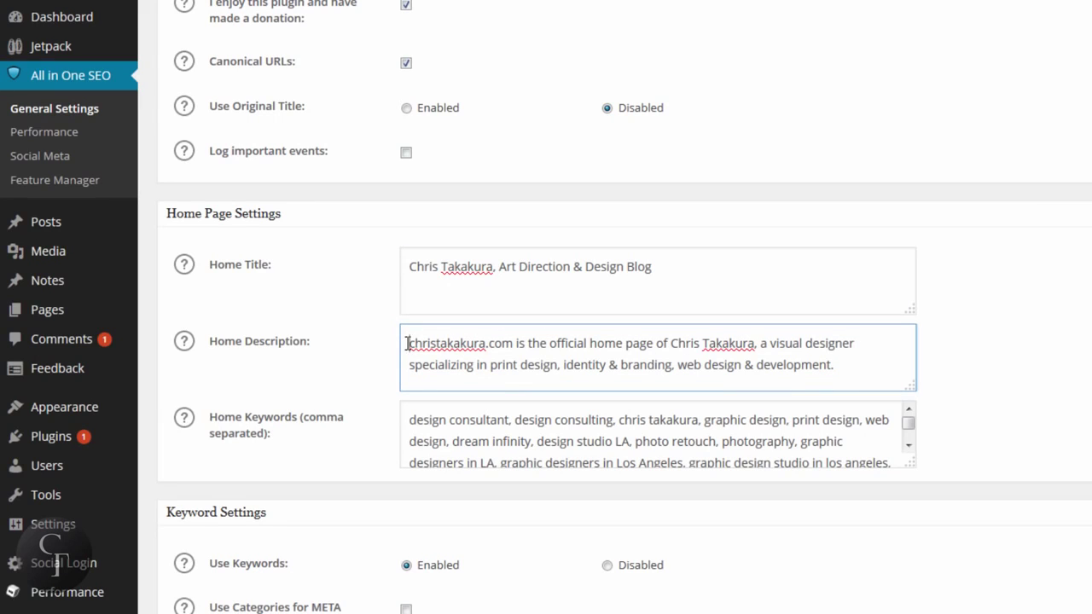
pyautogui.click(186, 345)
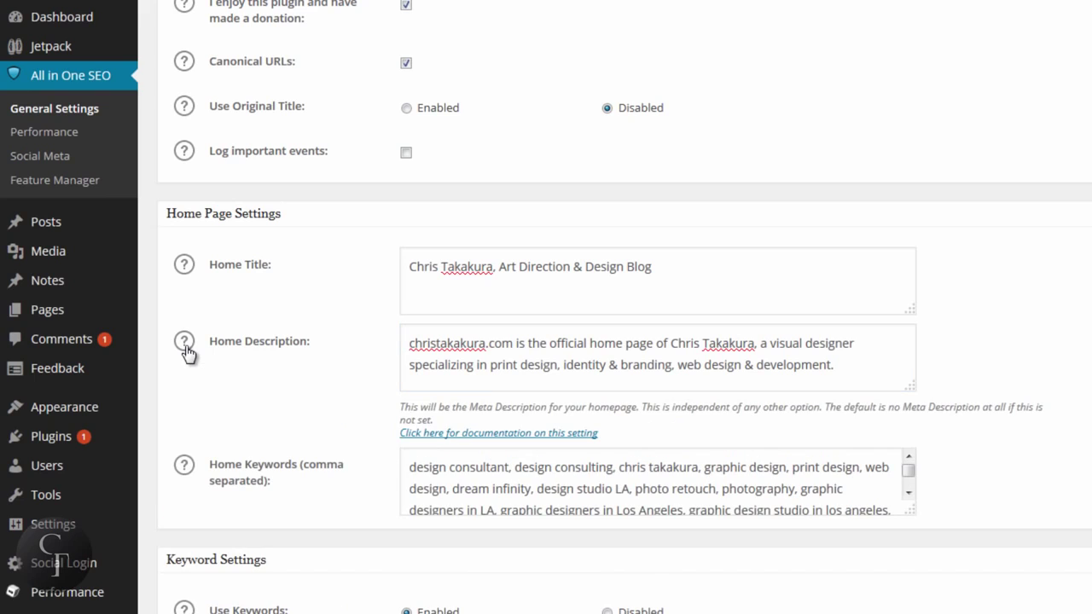
pyautogui.click(474, 345)
pyautogui.click(543, 343)
pyautogui.click(834, 365)
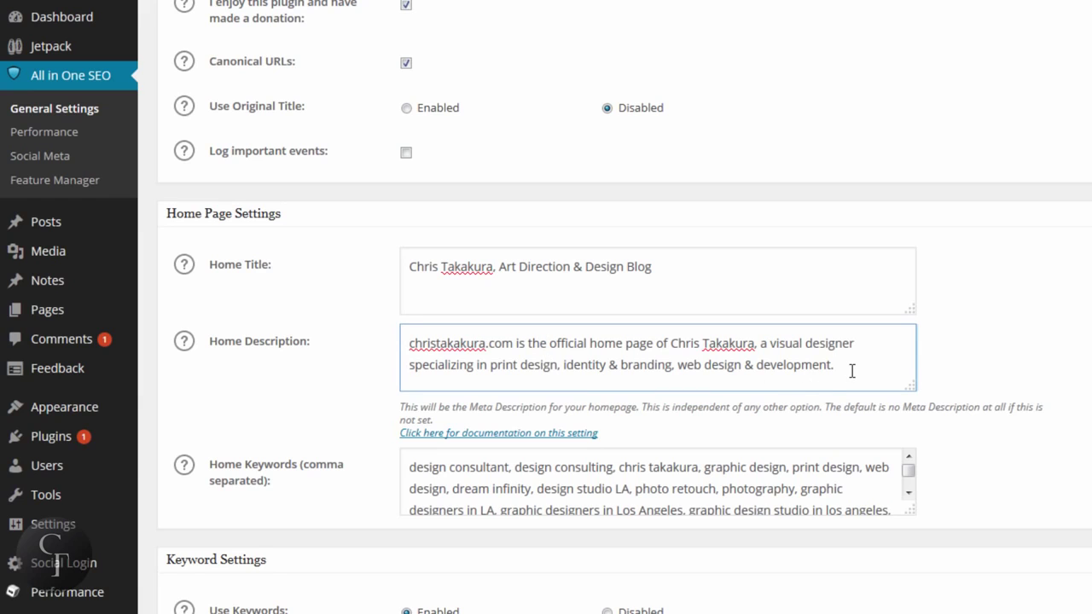
pyautogui.moveTo(852, 371); pyautogui.dragTo(409, 343)
pyautogui.click(409, 348)
pyautogui.click(884, 373)
pyautogui.click(410, 343)
pyautogui.click(849, 366)
# - Enlarge the Home Keywords text area and read through its comma-separated keyword list
pyautogui.moveTo(911, 509); pyautogui.dragTo(921, 575)
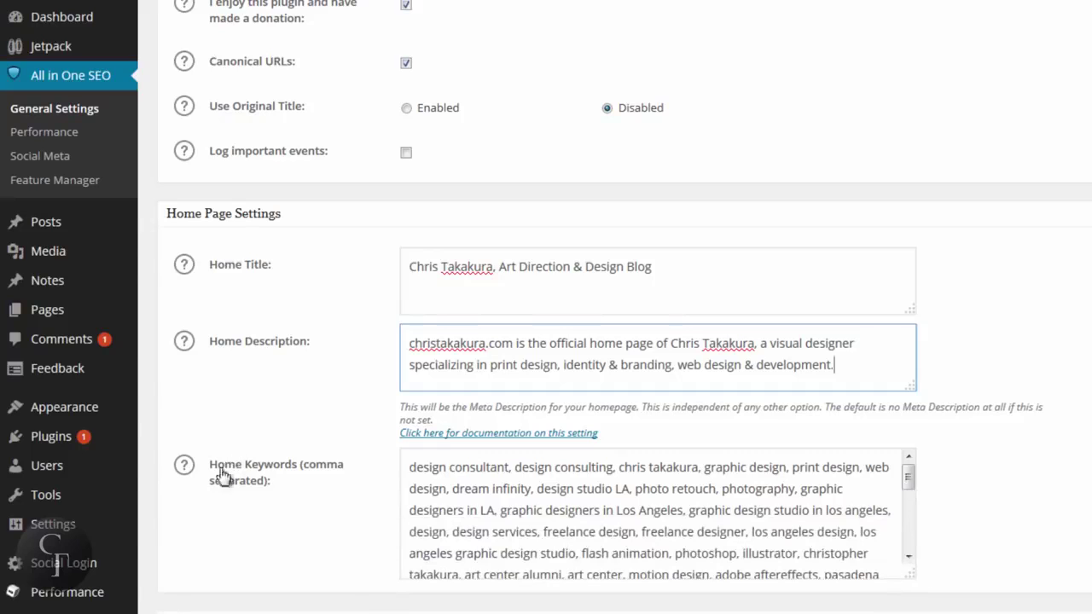
pyautogui.click(401, 469)
pyautogui.moveTo(408, 468); pyautogui.dragTo(732, 510)
pyautogui.click(733, 510)
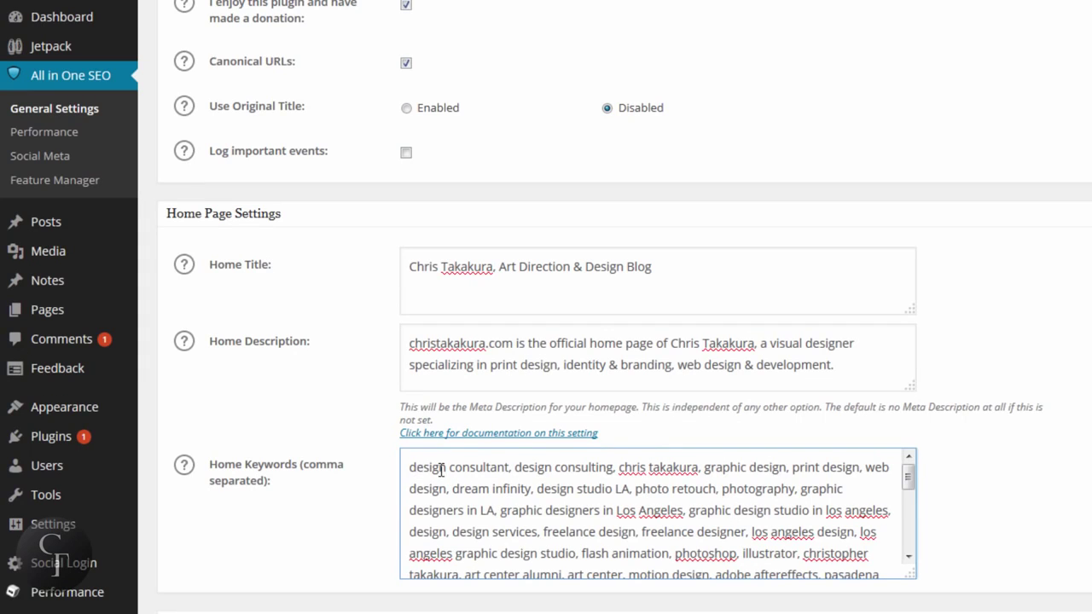
pyautogui.moveTo(666, 468); pyautogui.dragTo(724, 505)
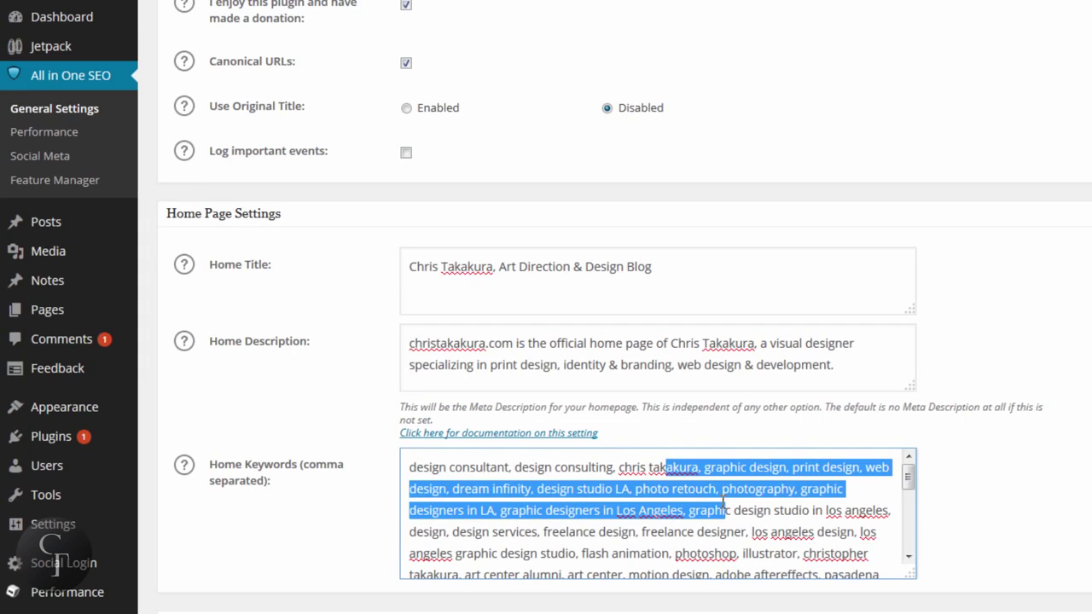
pyautogui.click(736, 506)
pyautogui.moveTo(906, 476)
pyautogui.mouseDown()
pyautogui.moveTo(908, 539)
pyautogui.moveTo(909, 468)
pyautogui.moveTo(911, 560)
pyautogui.moveTo(910, 475)
pyautogui.mouseUp()
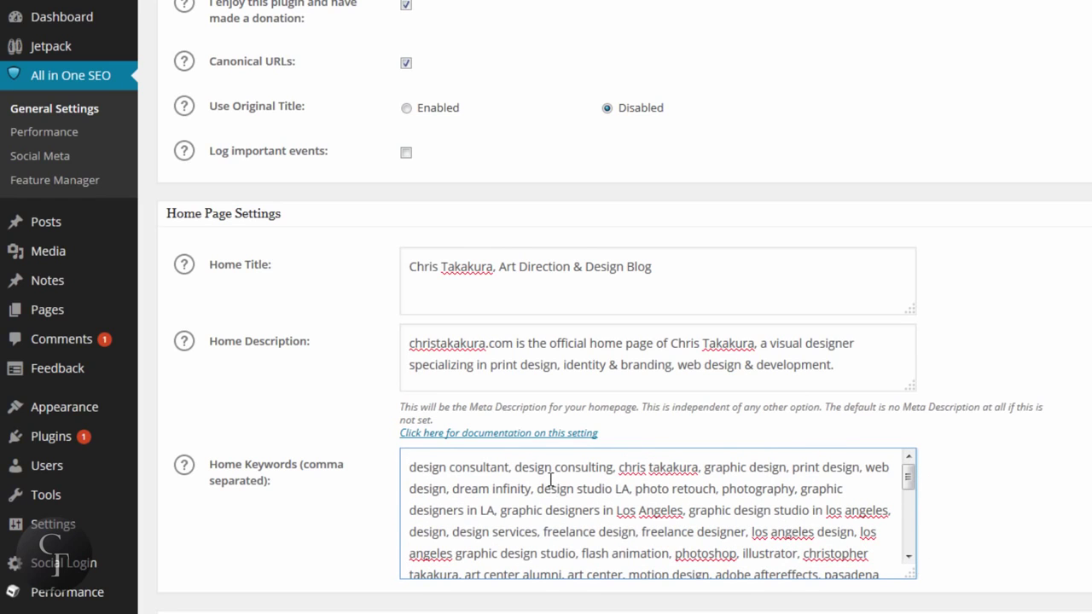
pyautogui.scroll(-3, 556, 479)
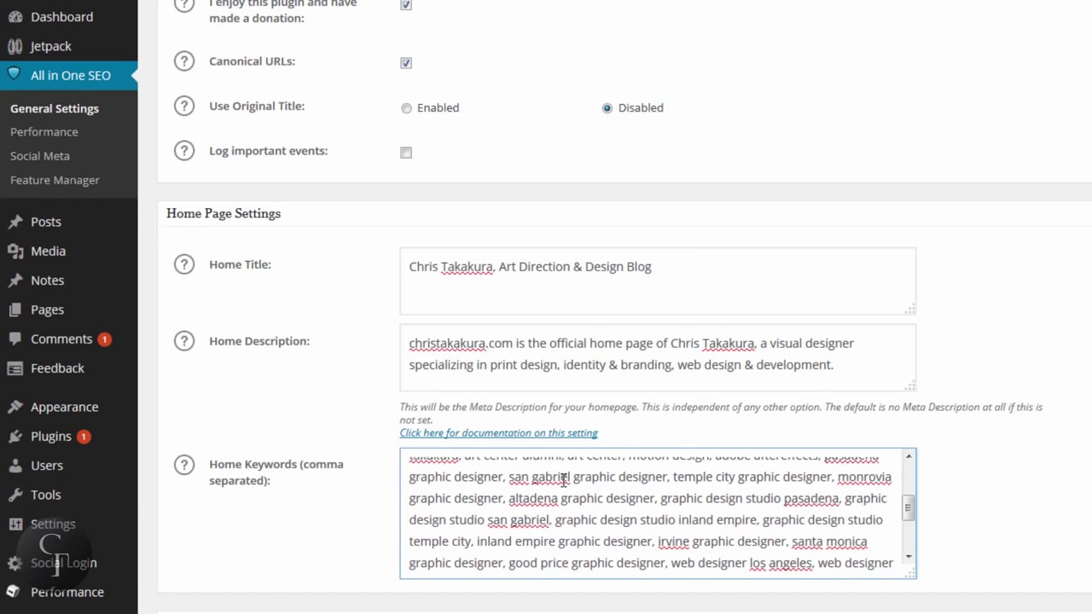
pyautogui.scroll(-3, 564, 479)
pyautogui.scroll(4, 587, 507)
pyautogui.scroll(6, 587, 508)
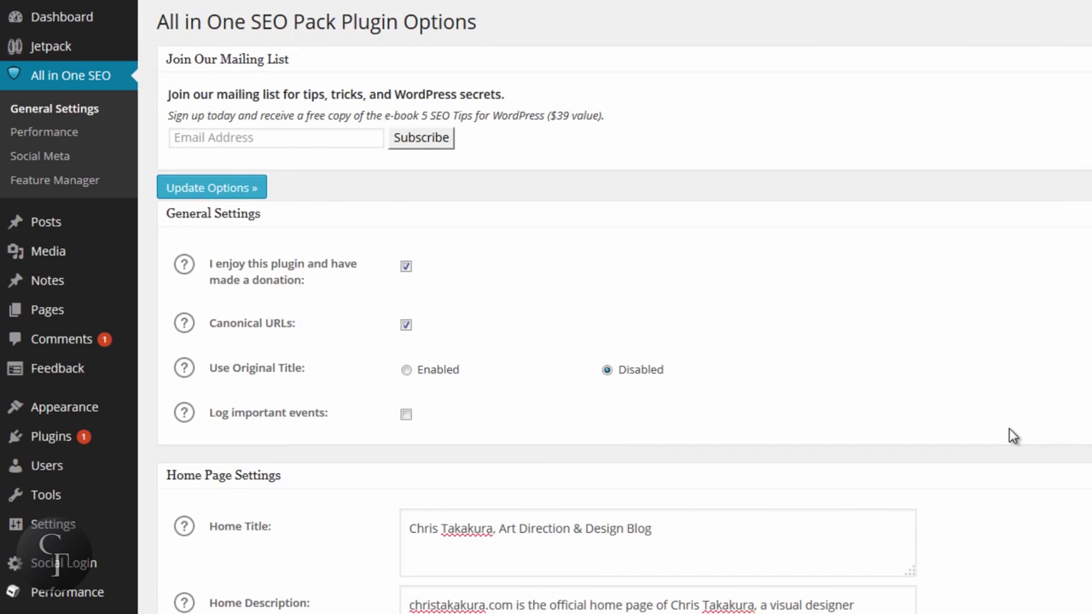
pyautogui.scroll(-5, 1011, 435)
pyautogui.scroll(5, 1009, 428)
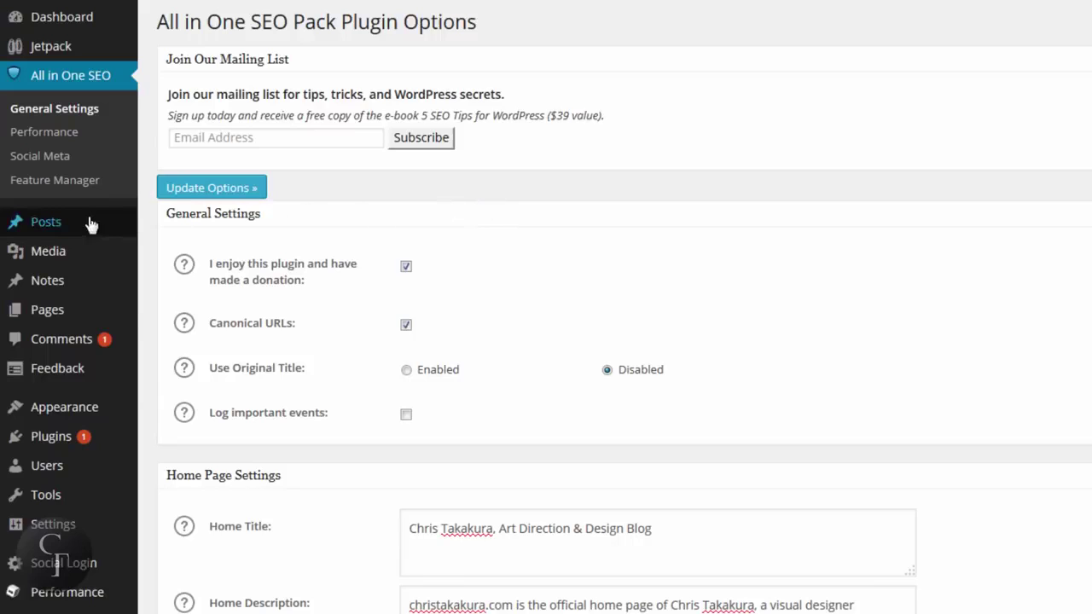
# - Open the list of all posts and look through their titles, categories and tags
pyautogui.moveTo(50, 224)
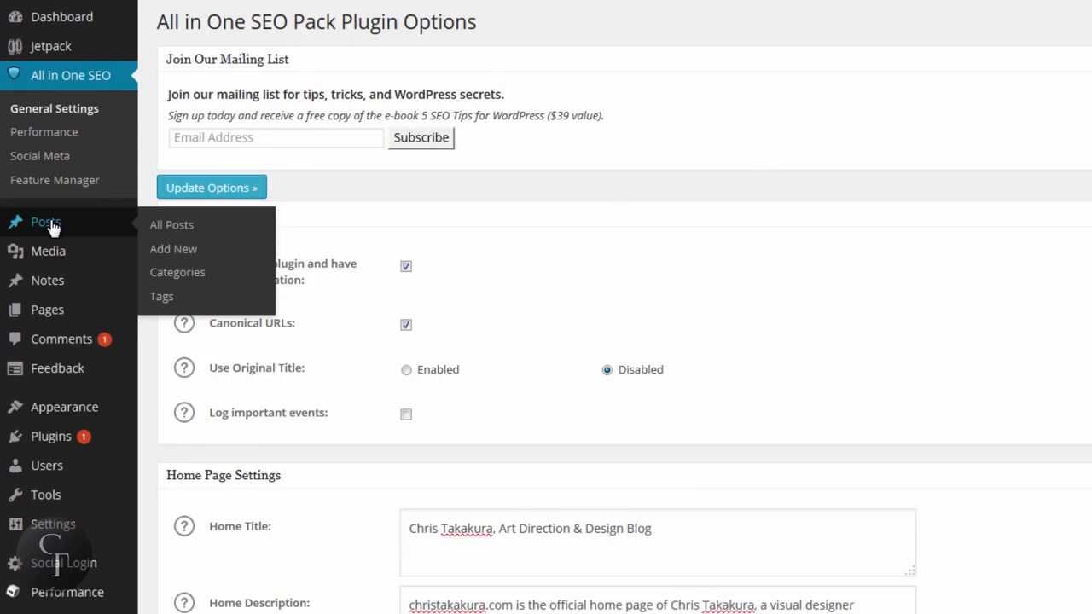
pyautogui.click(46, 223)
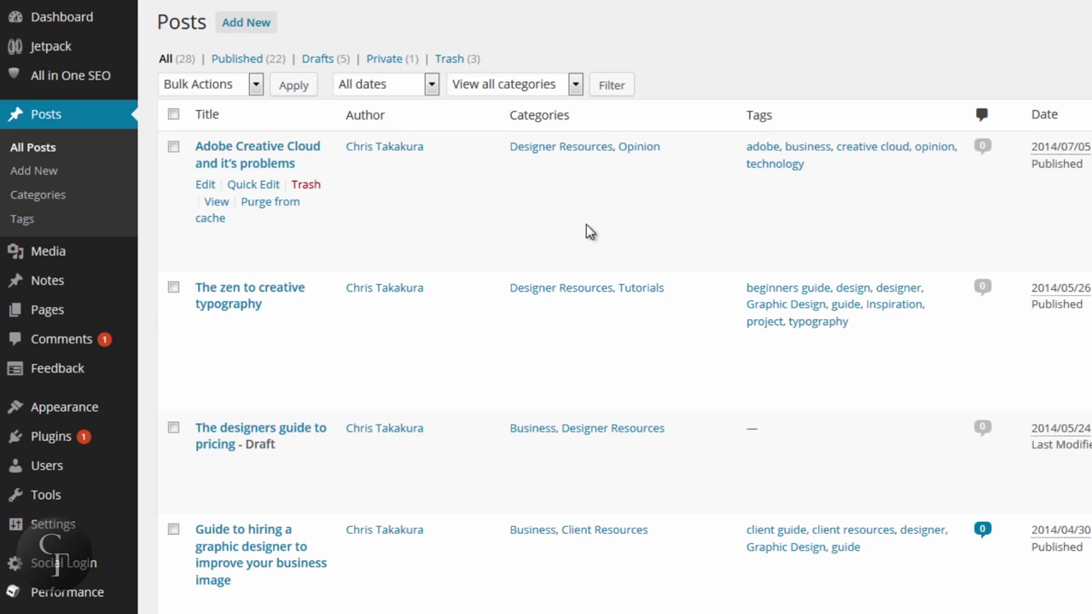
pyautogui.scroll(-12, 586, 224)
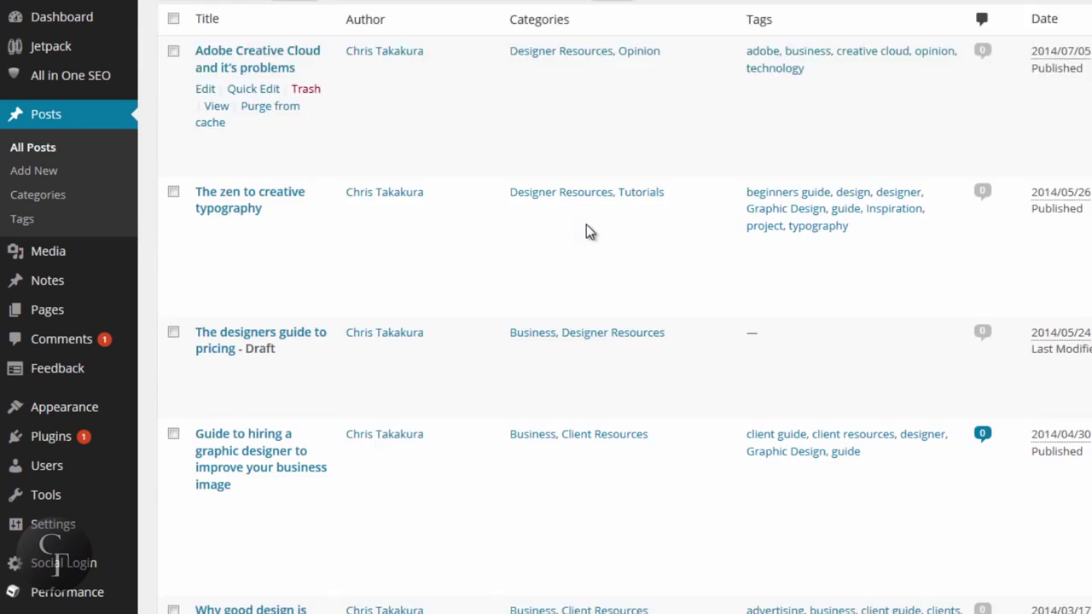
pyautogui.scroll(-6, 586, 224)
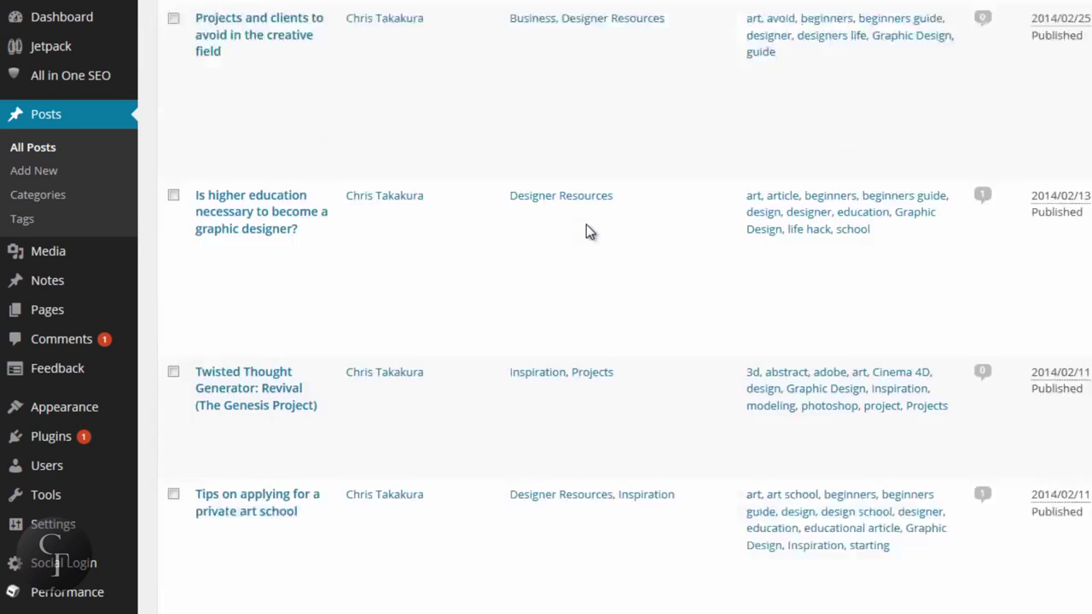
pyautogui.scroll(18, 586, 224)
pyautogui.scroll(1, 584, 225)
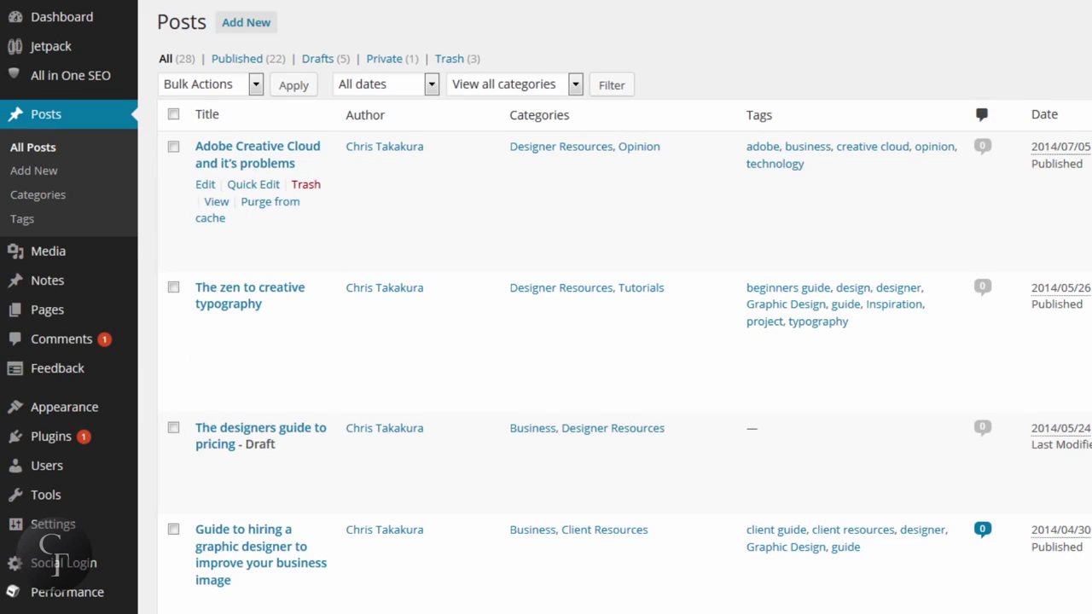
# - Open the post "Adobe Creative Cloud and it's problems" for editing and look over its content and excerpt
pyautogui.moveTo(1067, 185)
pyautogui.click(205, 186)
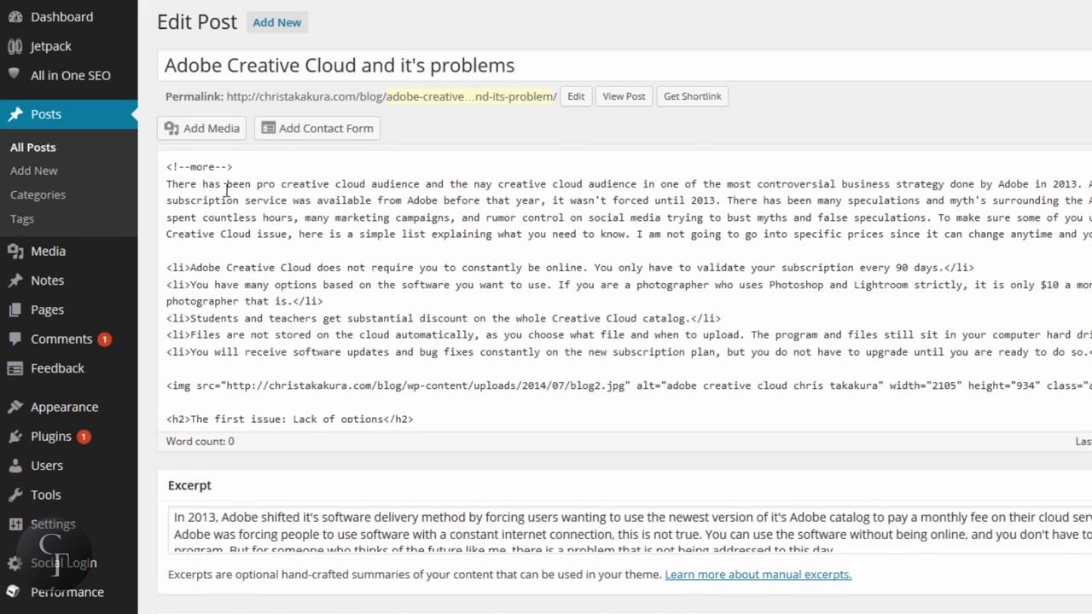
pyautogui.scroll(-10, 965, 122)
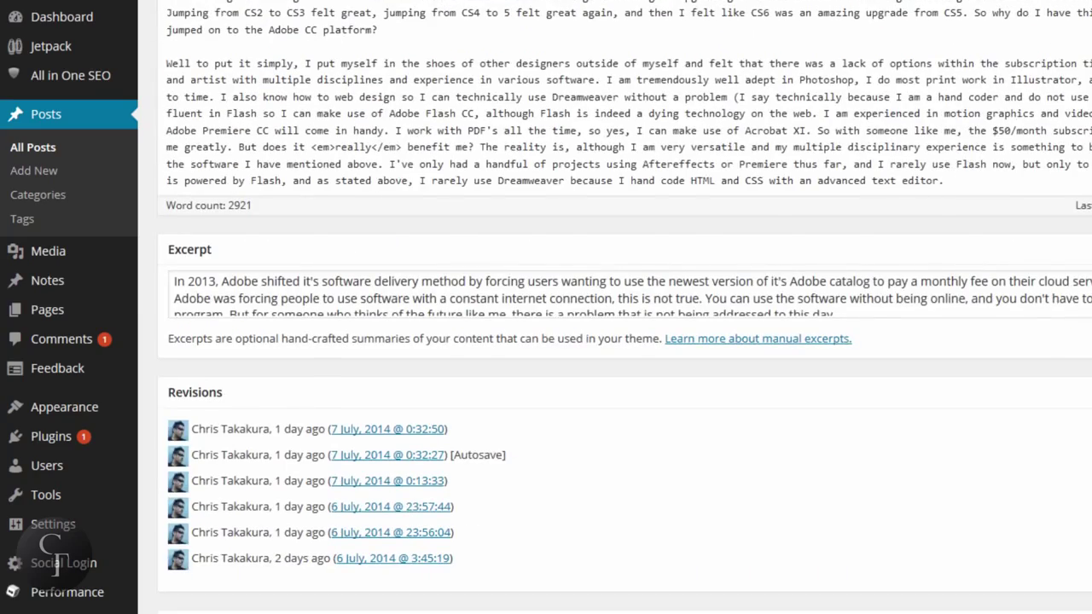
pyautogui.scroll(5, 625, 119)
pyautogui.scroll(-5, 624, 120)
pyautogui.scroll(-2, 624, 307)
pyautogui.click(1035, 150)
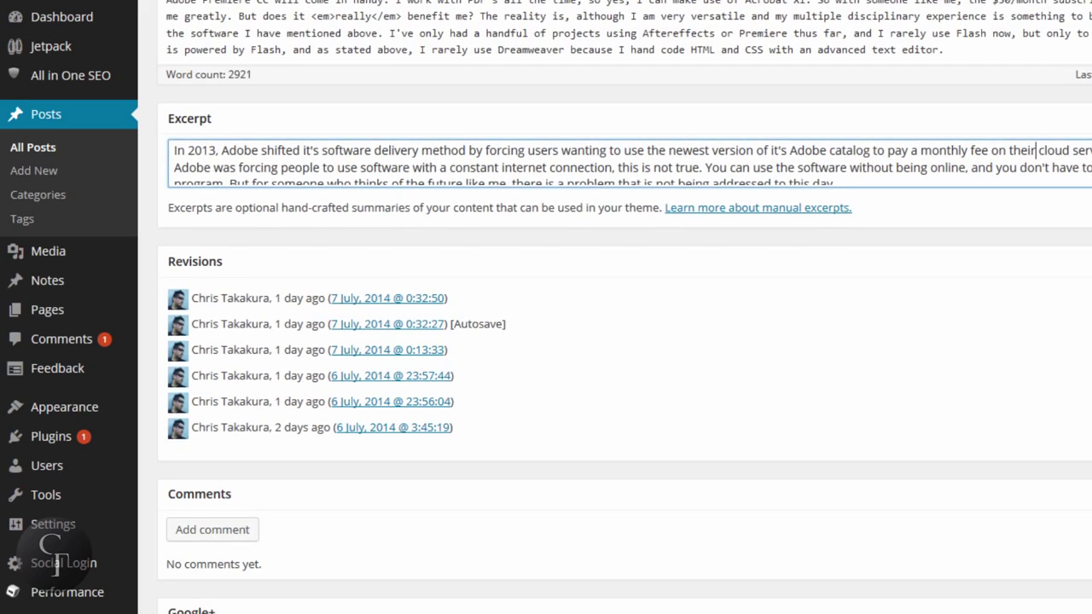
pyautogui.click(1023, 255)
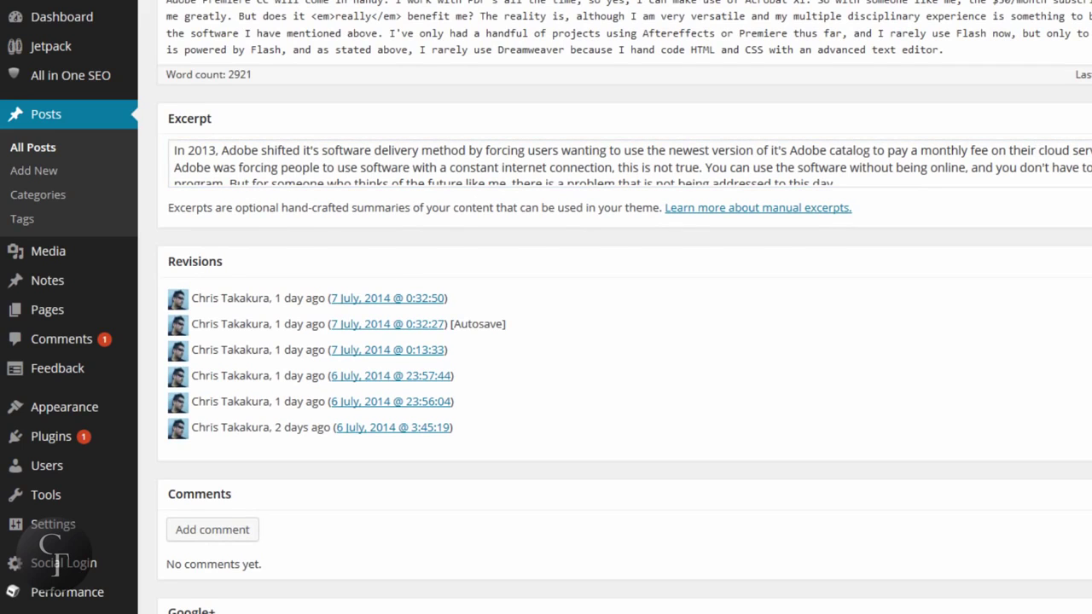
# - Find the post's All in One SEO Pack section and view its main settings, including the preview snippet
pyautogui.scroll(-3, 624, 307)
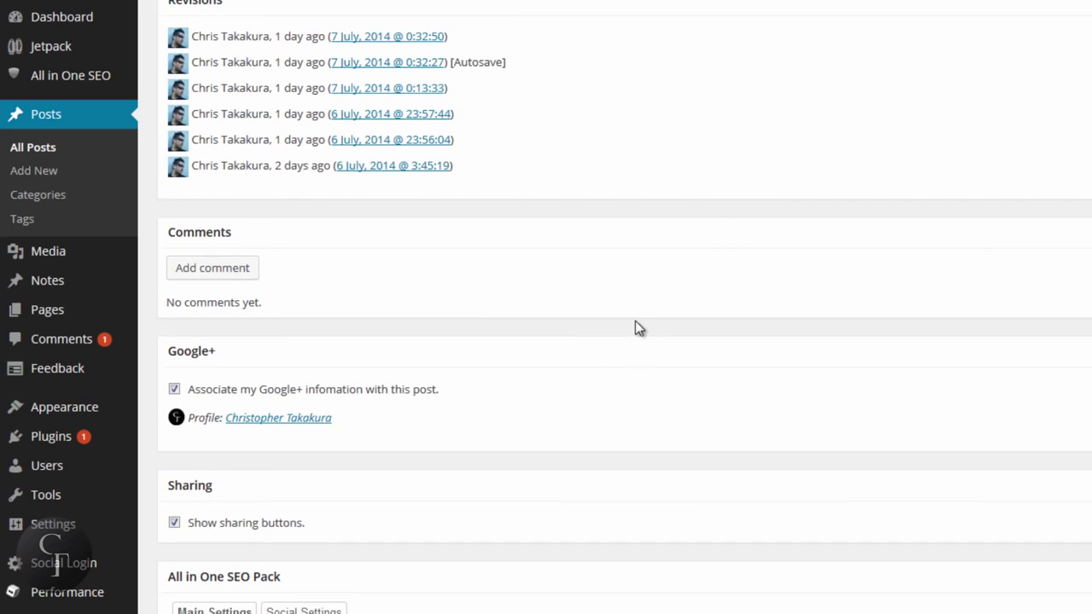
pyautogui.scroll(-2, 511, 272)
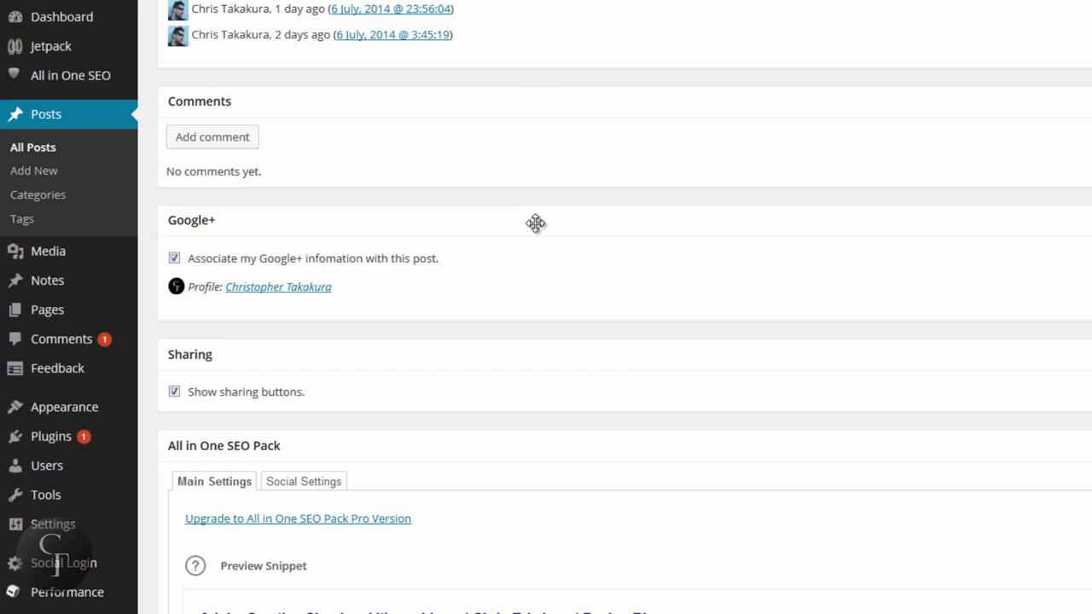
pyautogui.scroll(-2, 535, 224)
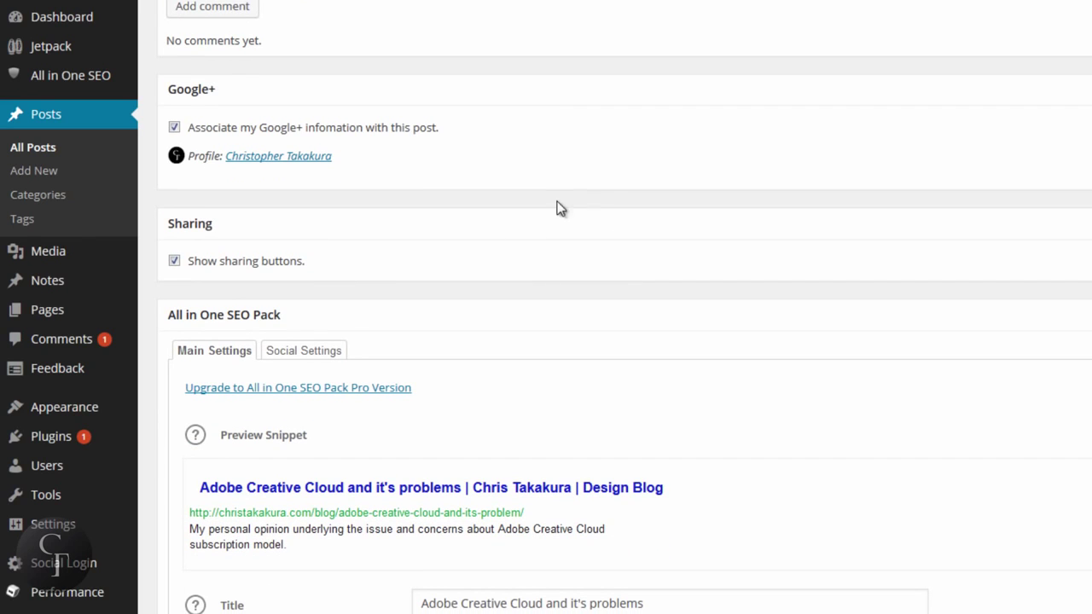
pyautogui.scroll(-3, 582, 213)
pyautogui.scroll(-1, 583, 213)
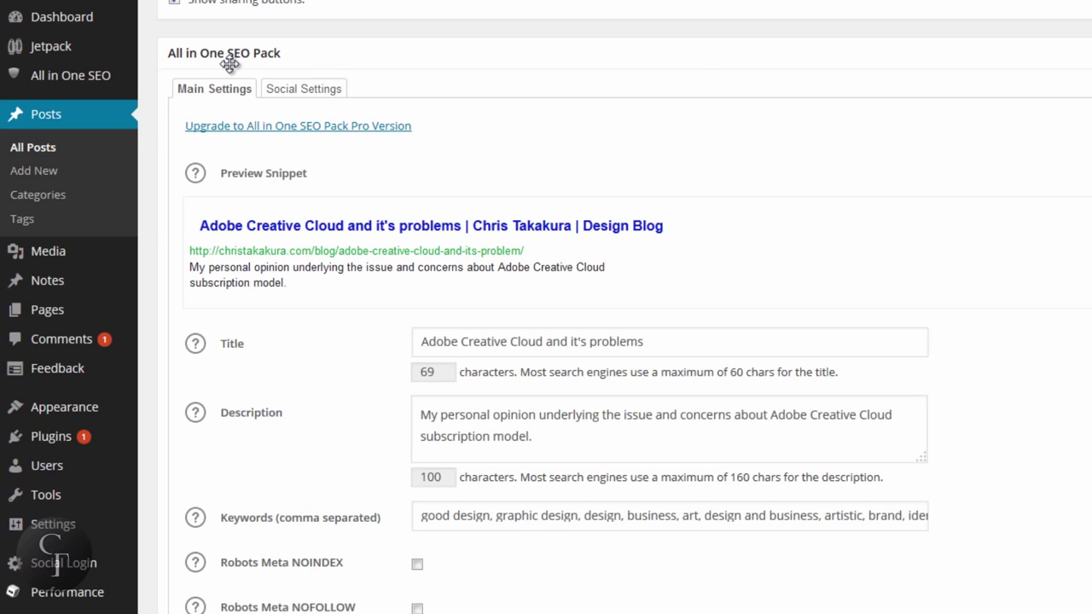
# - Examine the SEO title of the post, its character count and the recommended maximum length
pyautogui.scroll(-2, 1040, 243)
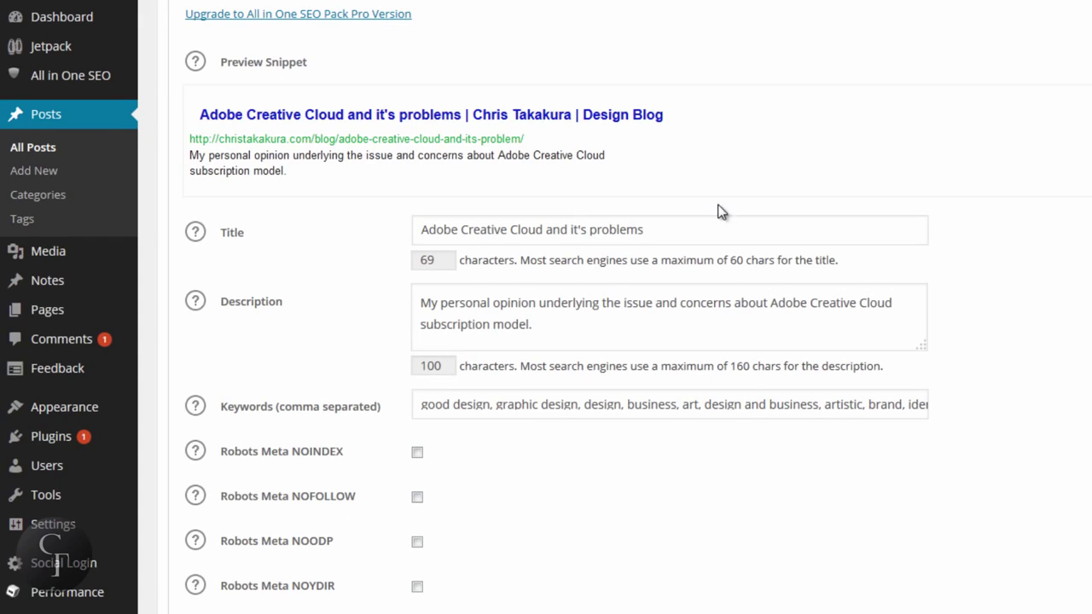
pyautogui.click(704, 231)
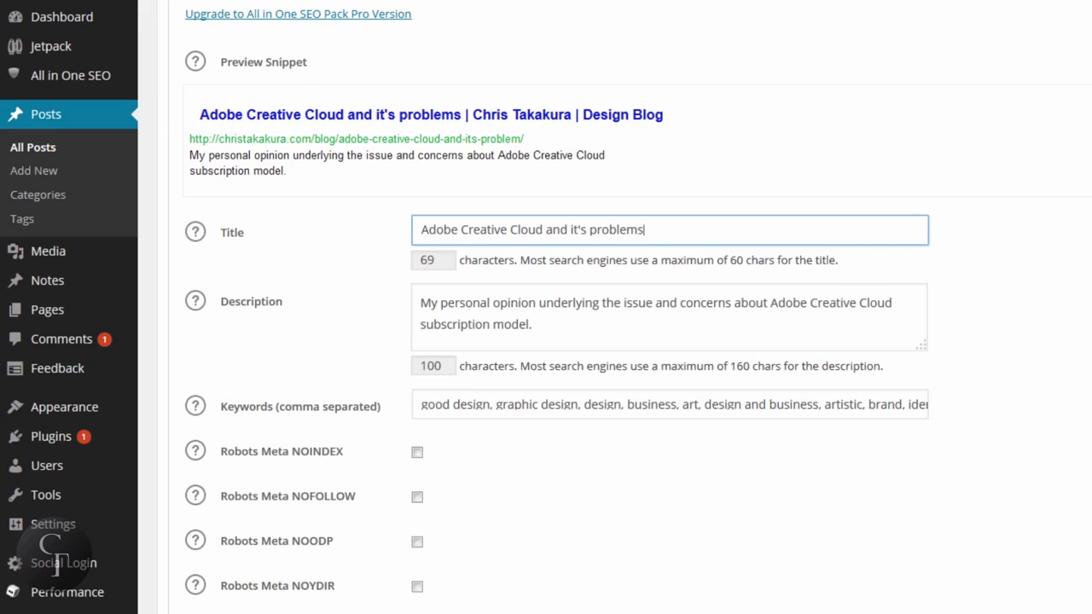
pyautogui.moveTo(671, 230); pyautogui.dragTo(418, 228)
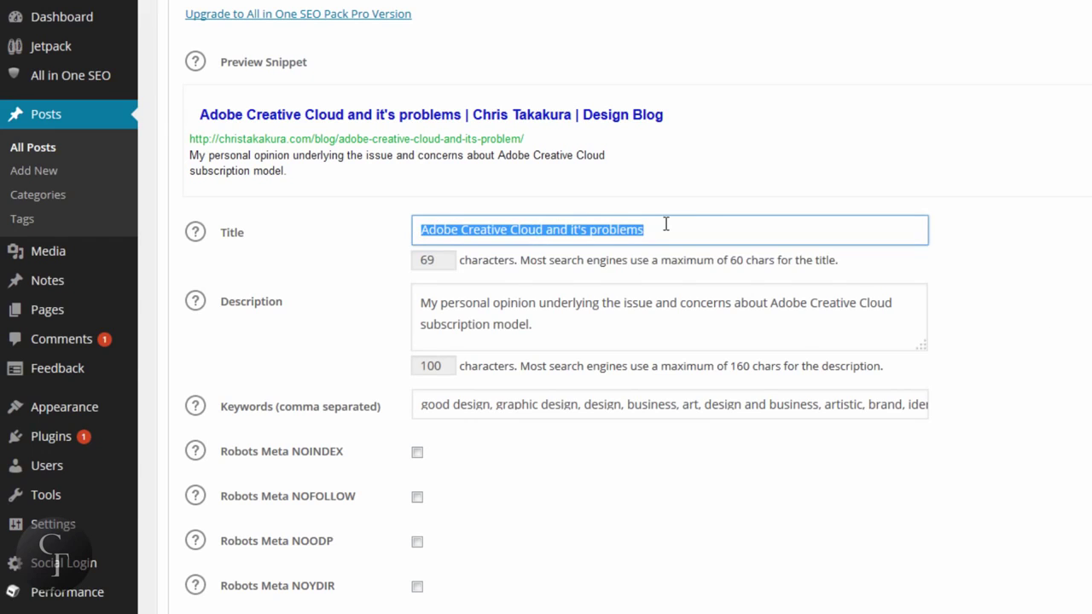
pyautogui.click(691, 227)
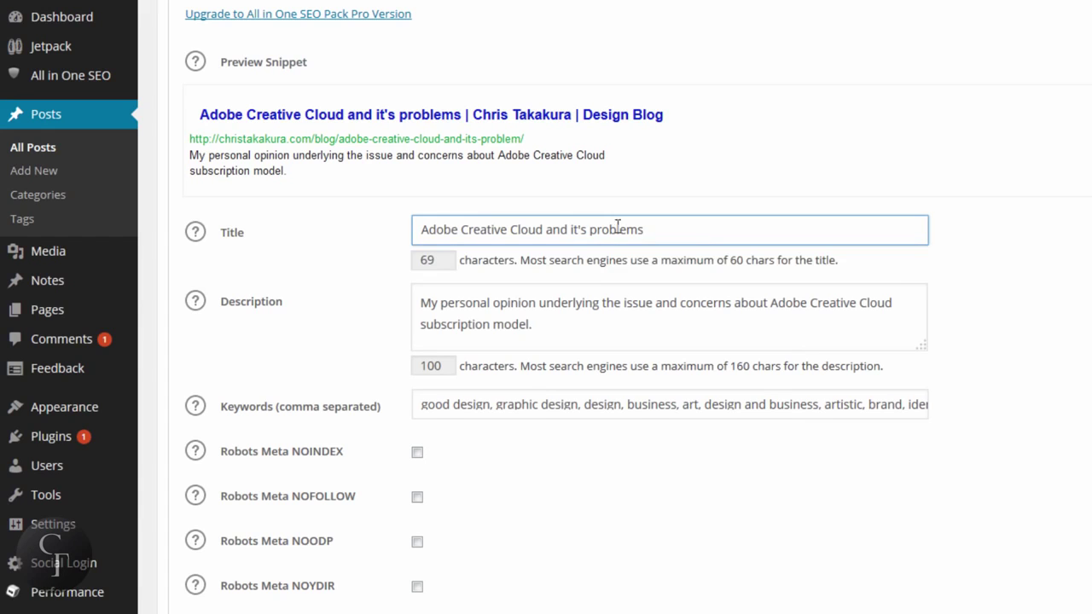
pyautogui.moveTo(677, 222); pyautogui.dragTo(419, 230)
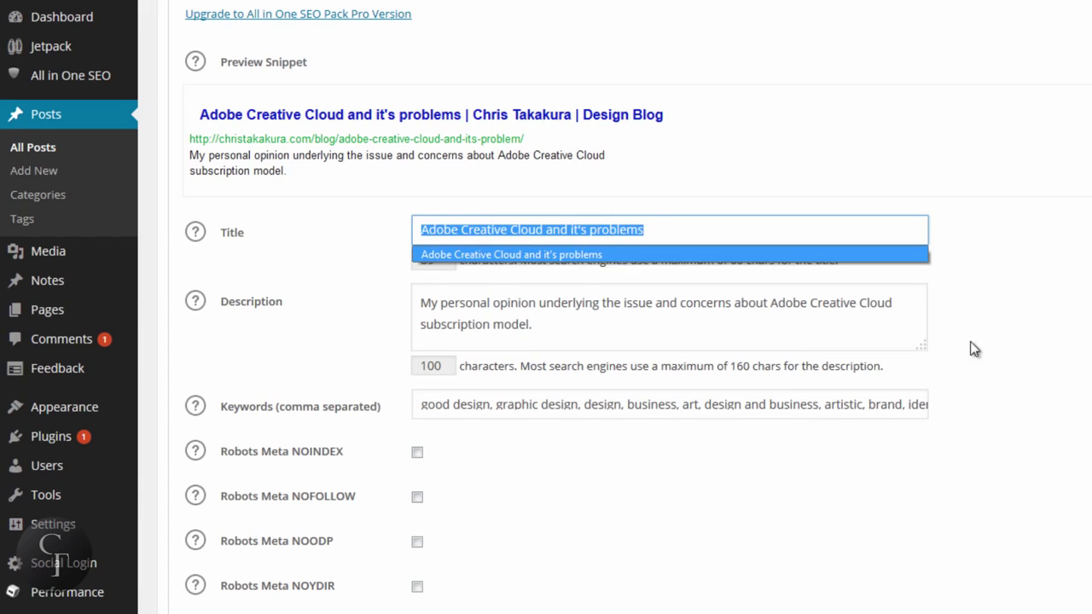
pyautogui.click(990, 339)
pyautogui.click(675, 232)
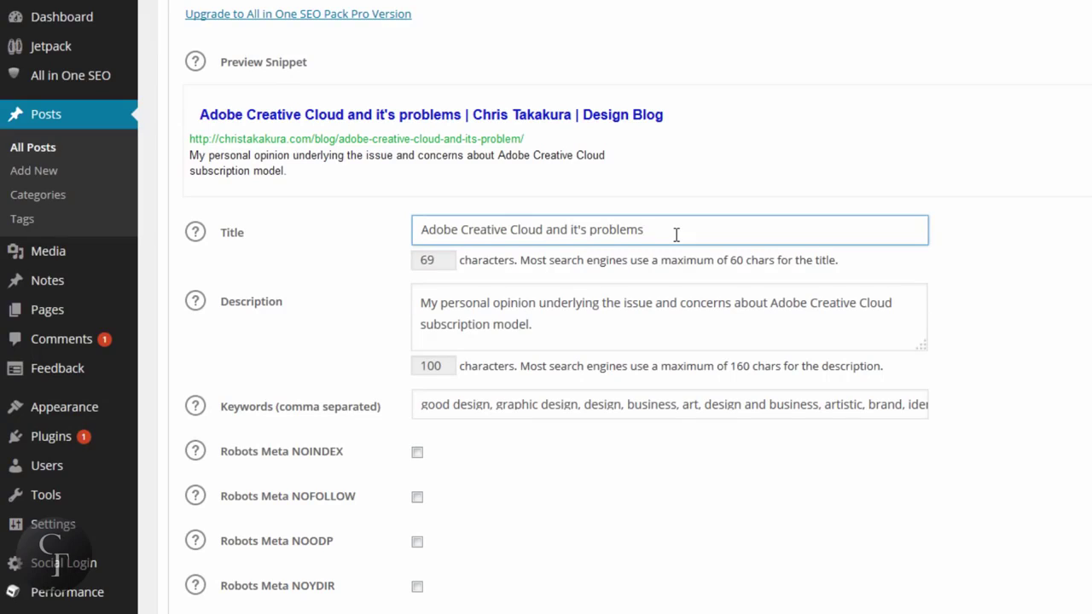
pyautogui.moveTo(446, 262); pyautogui.dragTo(406, 263)
pyautogui.click(451, 264)
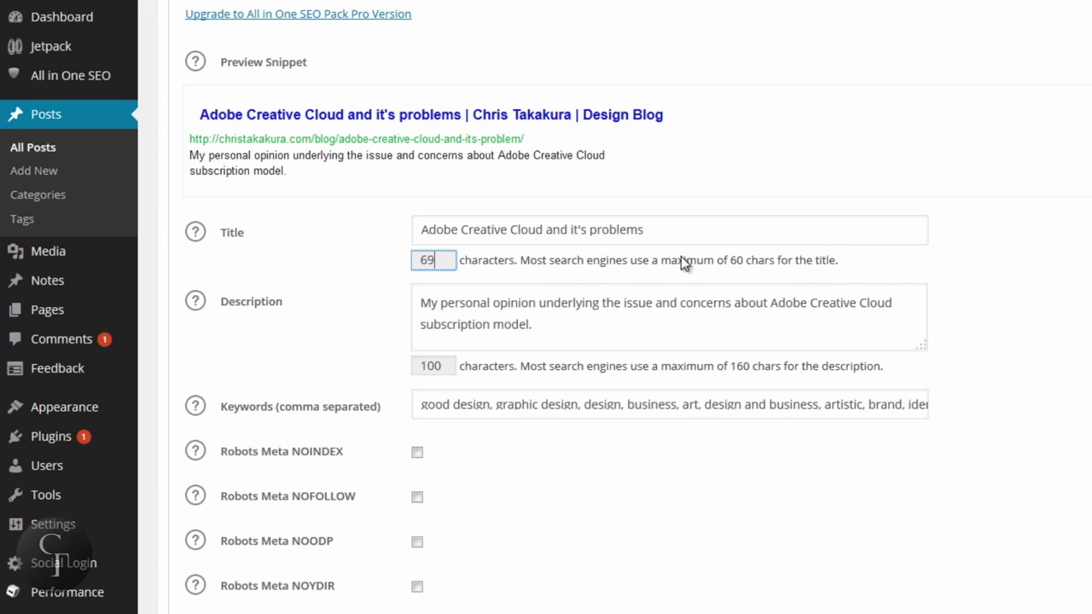
# - Shorten the post's SEO title to "Adobe Creative Cloud" by removing "and it's problems"
pyautogui.click(657, 227)
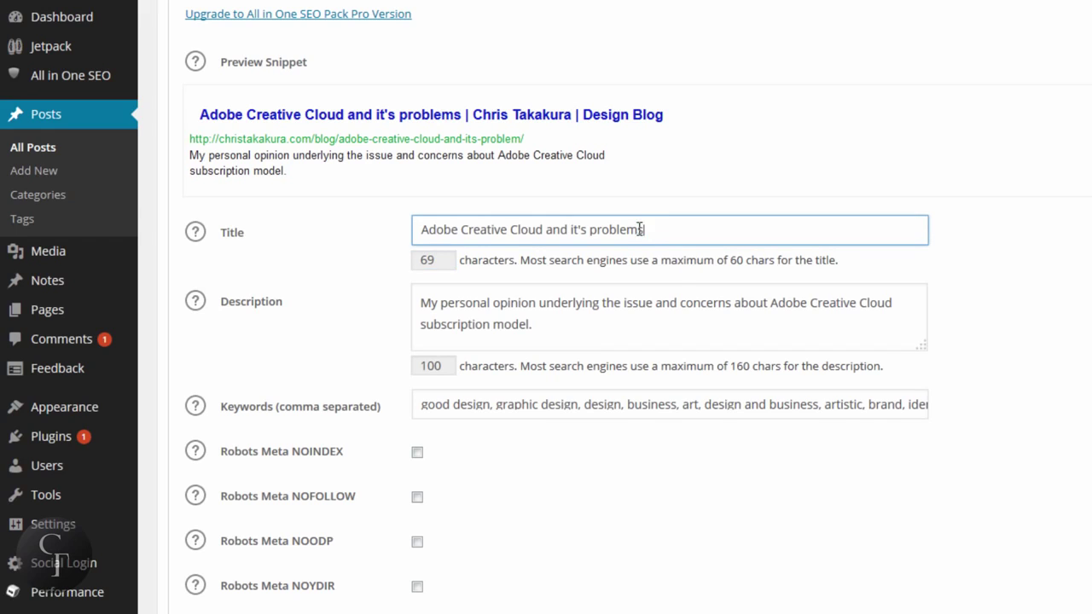
pyautogui.moveTo(643, 229); pyautogui.dragTo(542, 230)
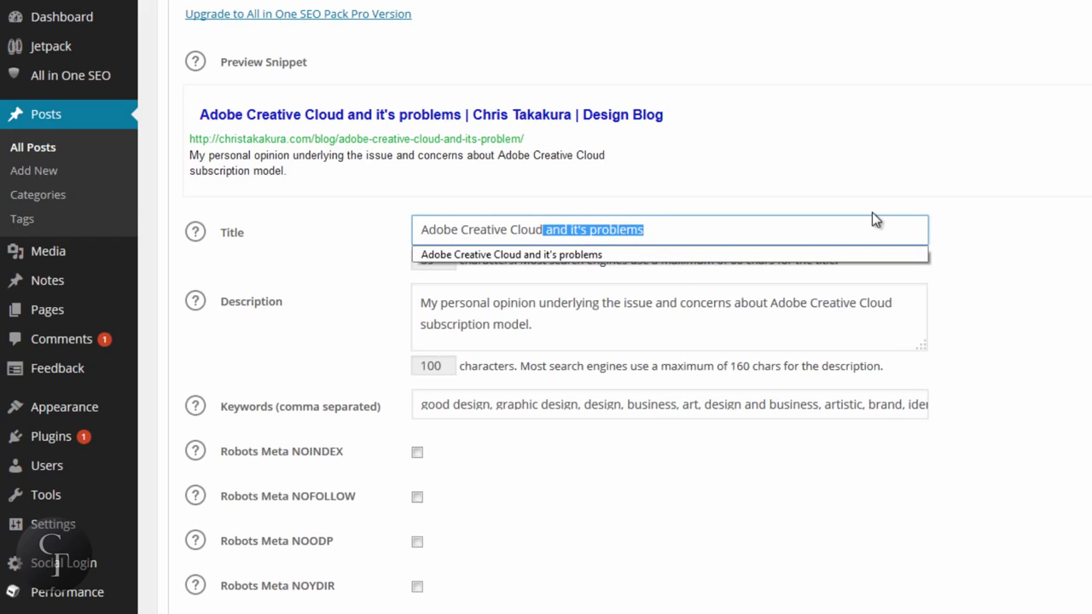
pyautogui.press('BackSpace')
pyautogui.click(985, 178)
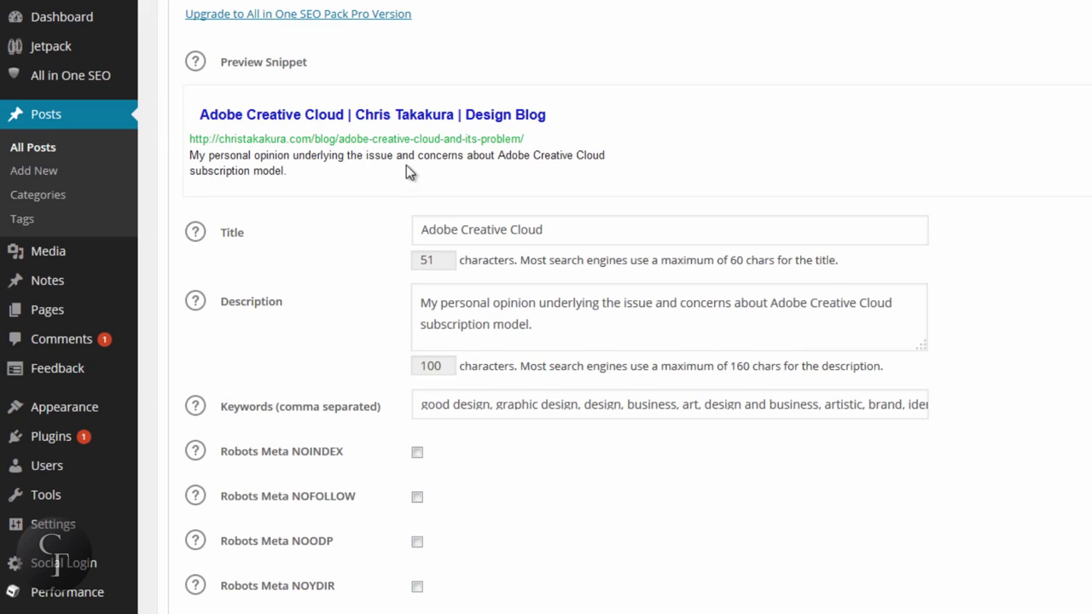
# - Read through the post's SEO description and its comma-separated keywords
pyautogui.click(575, 321)
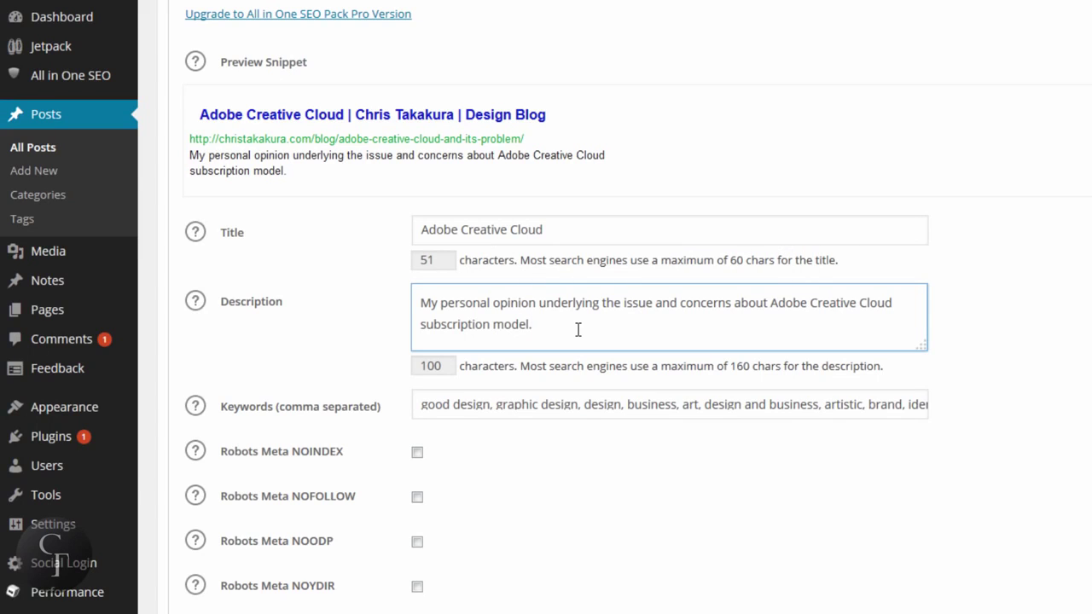
pyautogui.moveTo(578, 329); pyautogui.dragTo(421, 304)
pyautogui.click(421, 304)
pyautogui.click(720, 404)
pyautogui.moveTo(700, 404); pyautogui.dragTo(820, 405)
pyautogui.click(456, 403)
pyautogui.click(1001, 397)
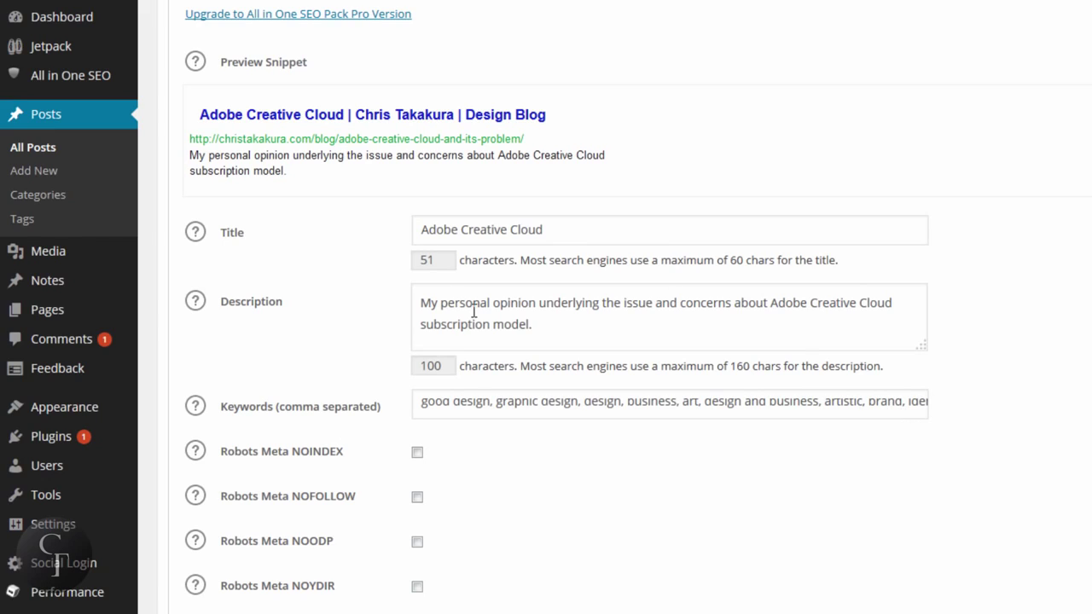
pyautogui.click(521, 305)
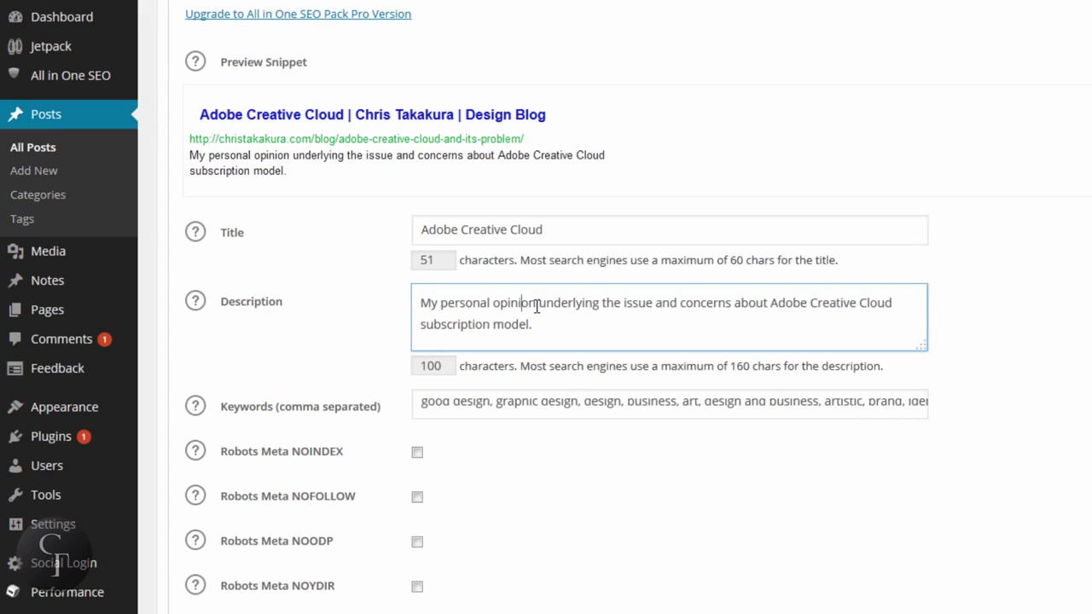
pyautogui.click(1078, 281)
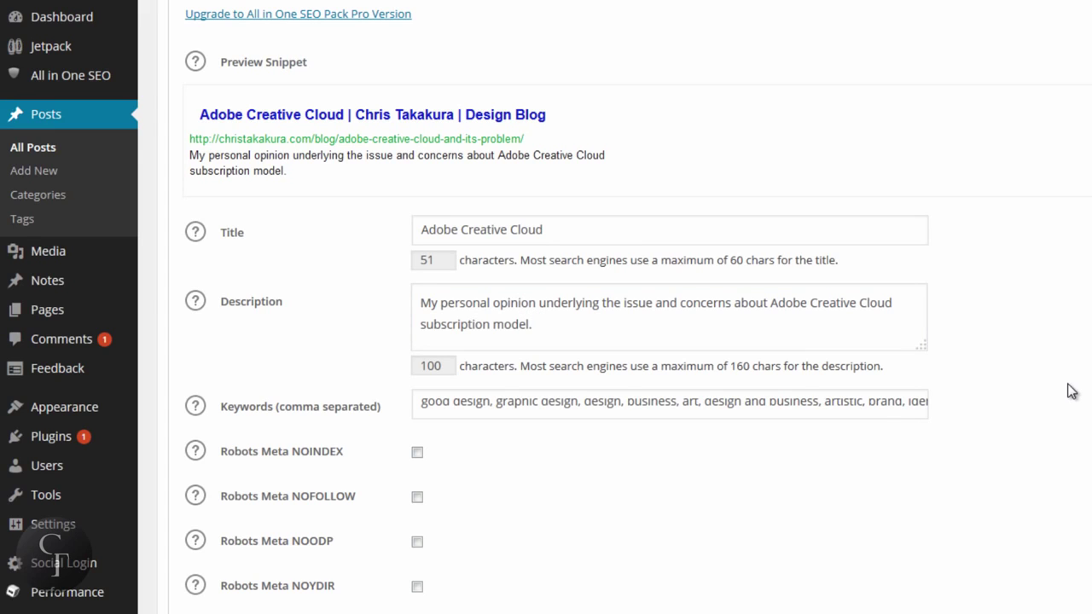
# - Update the post with its new SEO title, choosing to publish it despite the proofreader's suggestions
pyautogui.scroll(3, 1072, 390)
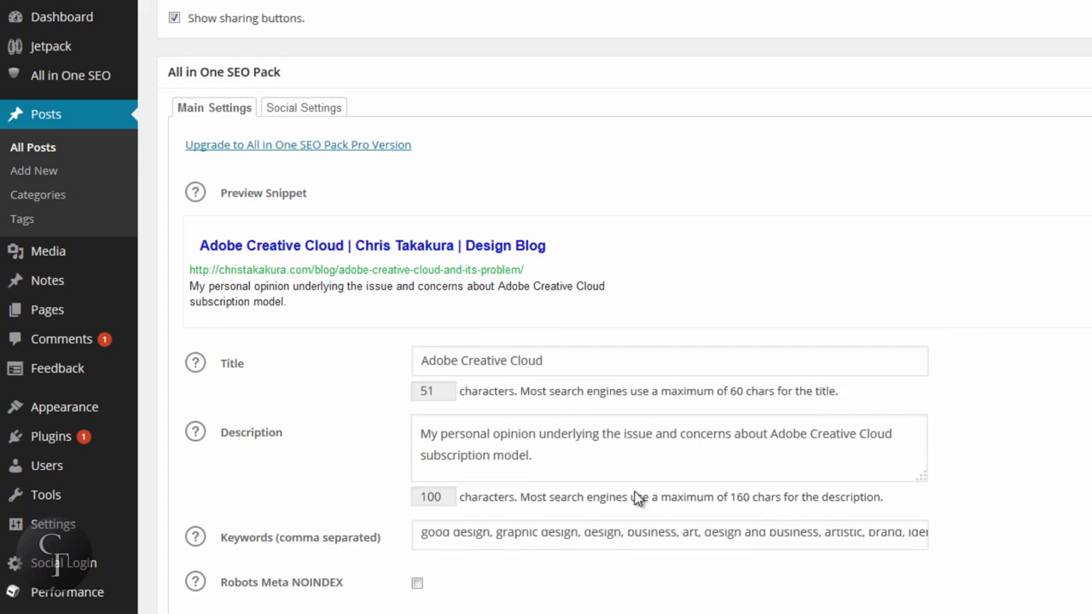
pyautogui.scroll(10, 638, 497)
pyautogui.scroll(1, 625, 305)
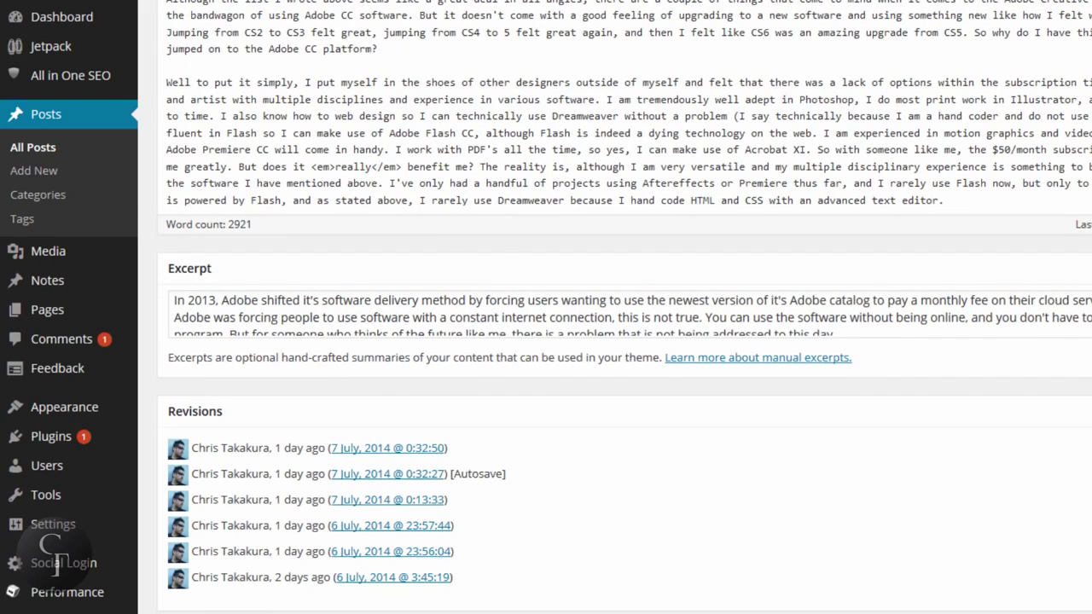
pyautogui.scroll(5, 623, 307)
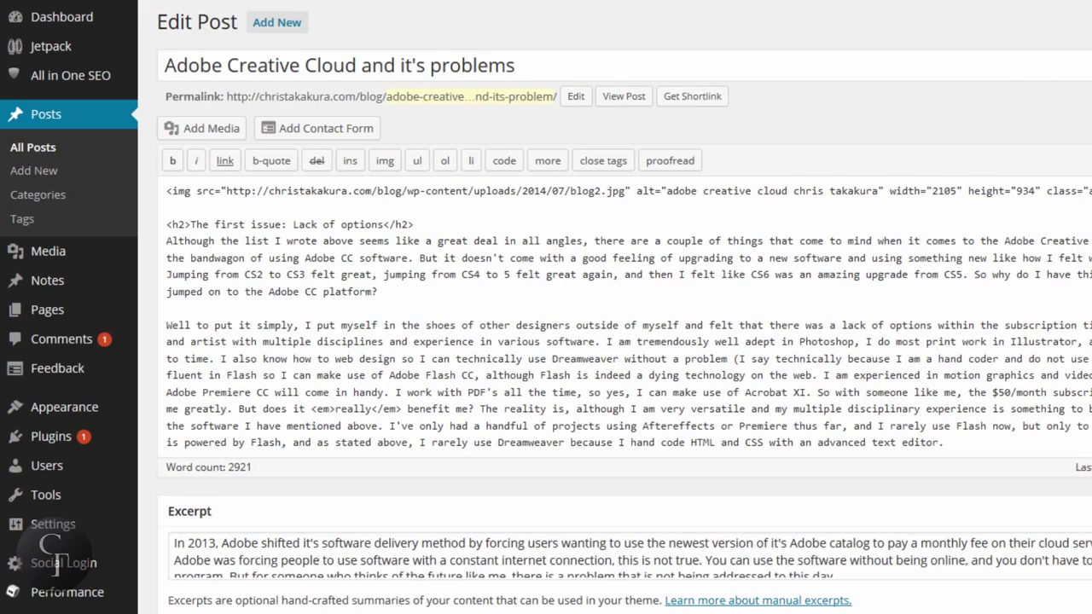
pyautogui.scroll(-3, 623, 307)
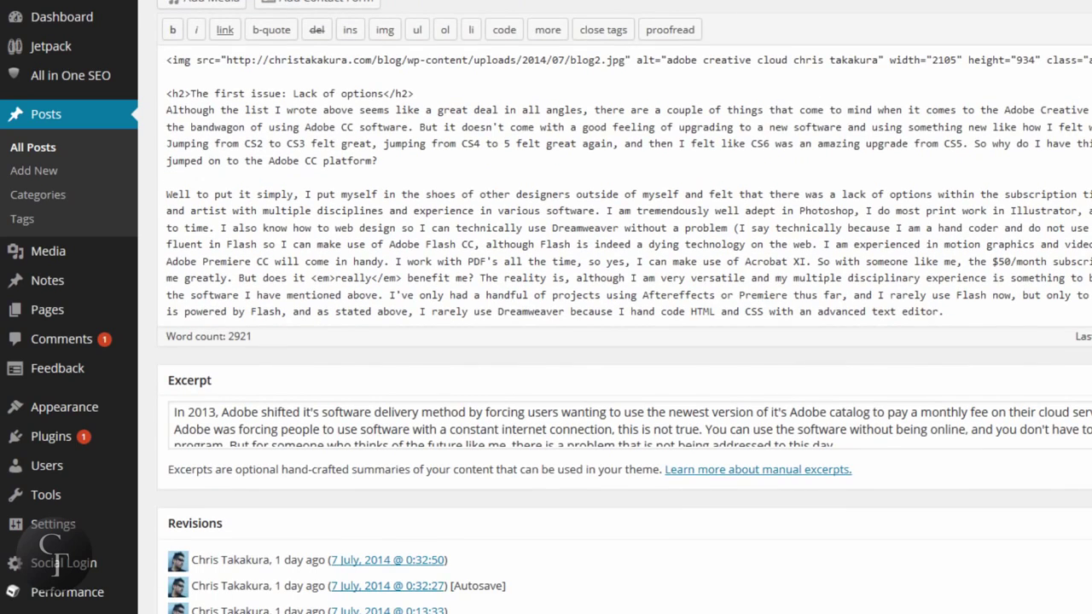
pyautogui.click(670, 30)
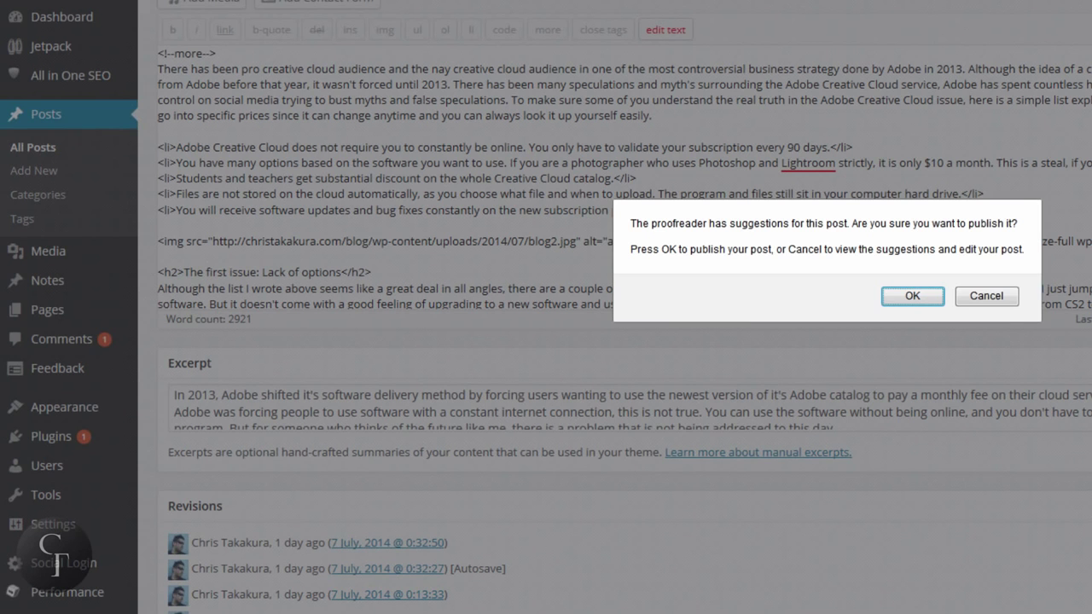
pyautogui.click(914, 297)
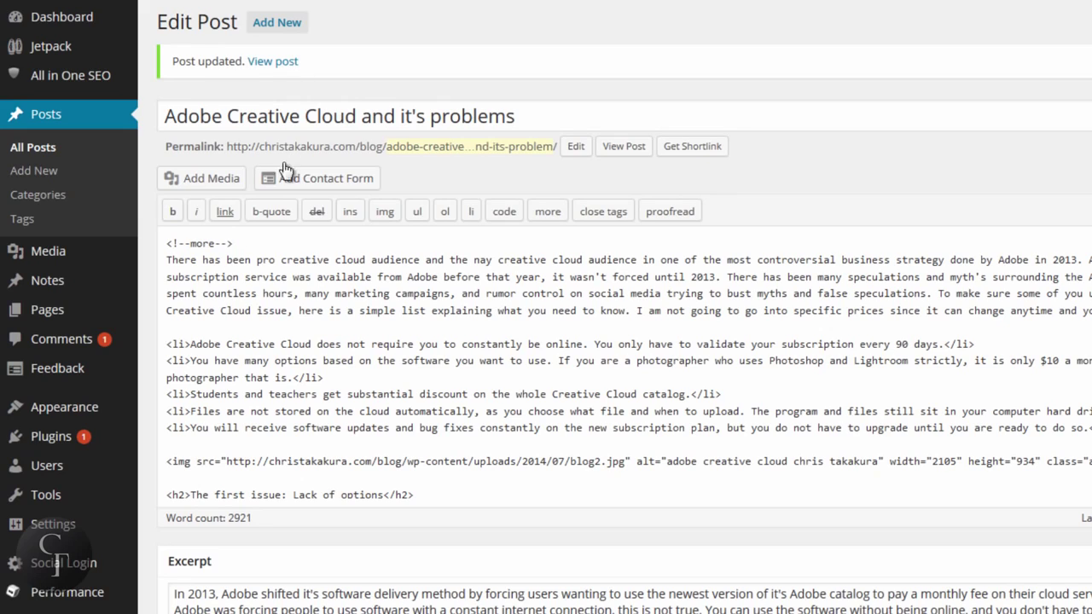
# - Leave the post, go to the list of all pages and open the page "Dinner" for editing
pyautogui.click(34, 148)
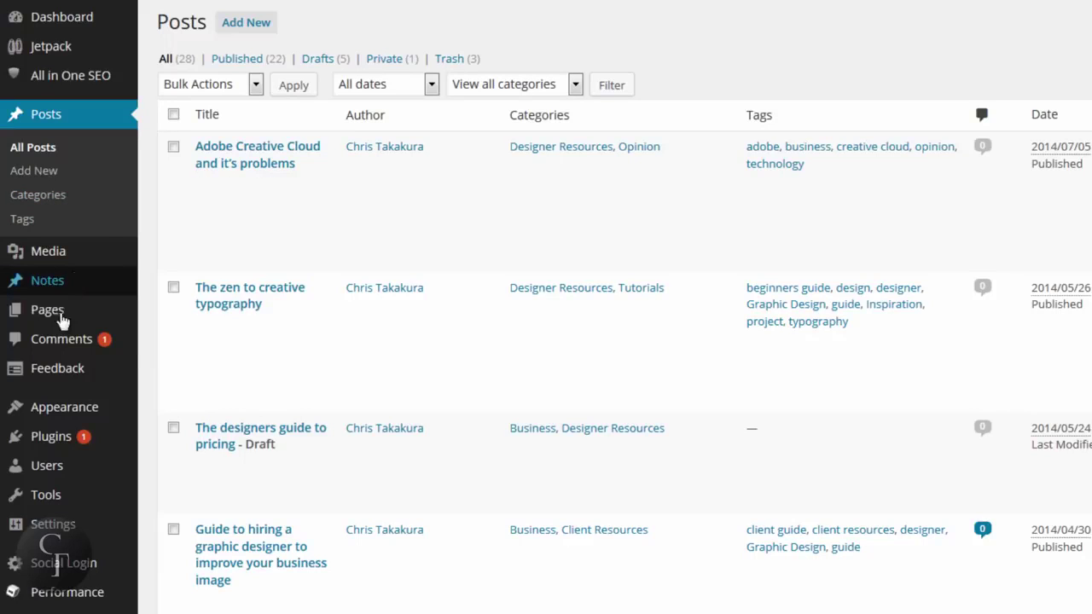
pyautogui.moveTo(55, 316)
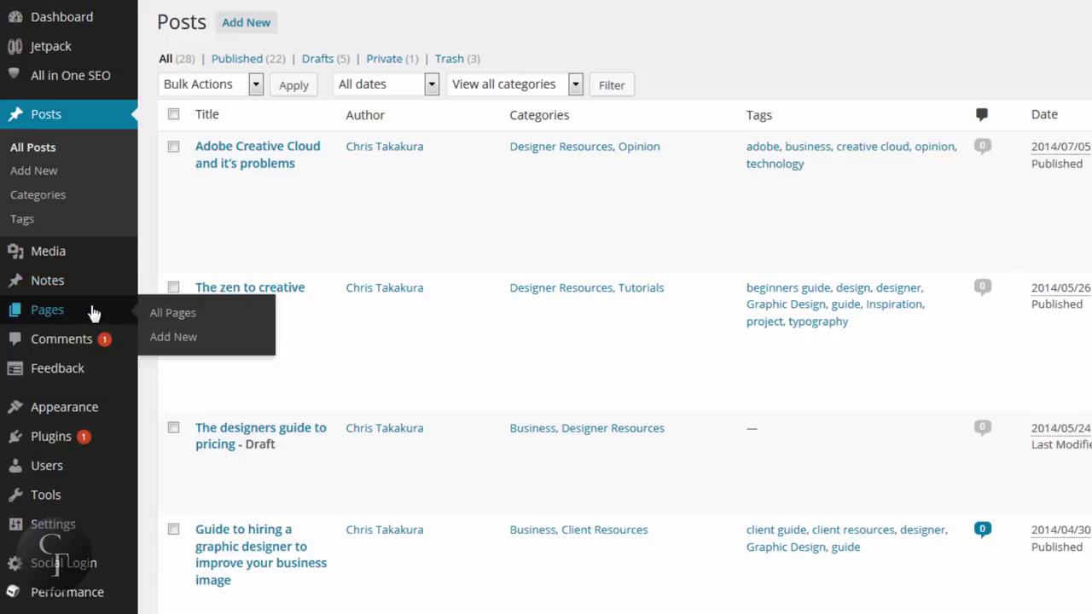
pyautogui.click(49, 310)
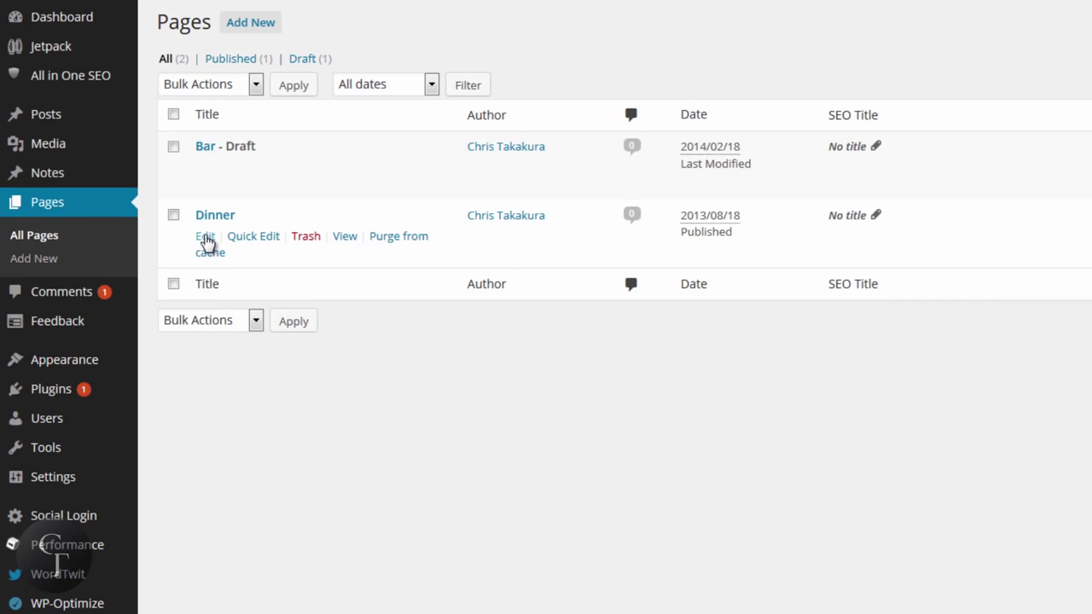
pyautogui.click(205, 238)
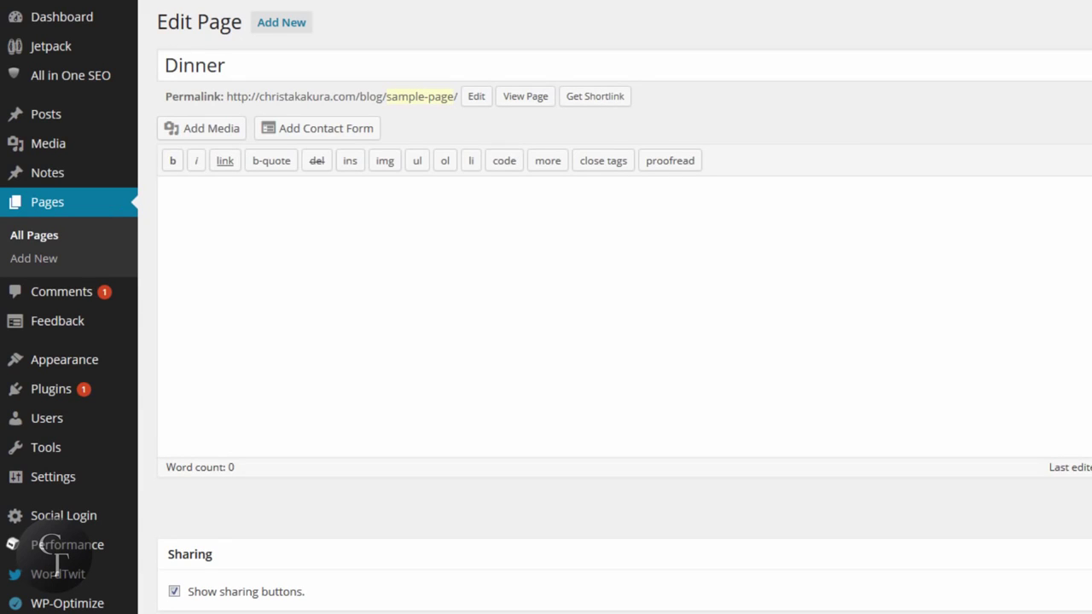
# - Examine the Dinner page's All in One SEO Pack main settings, including its preview snippet, title, description and keywords
pyautogui.scroll(-6, 622, 307)
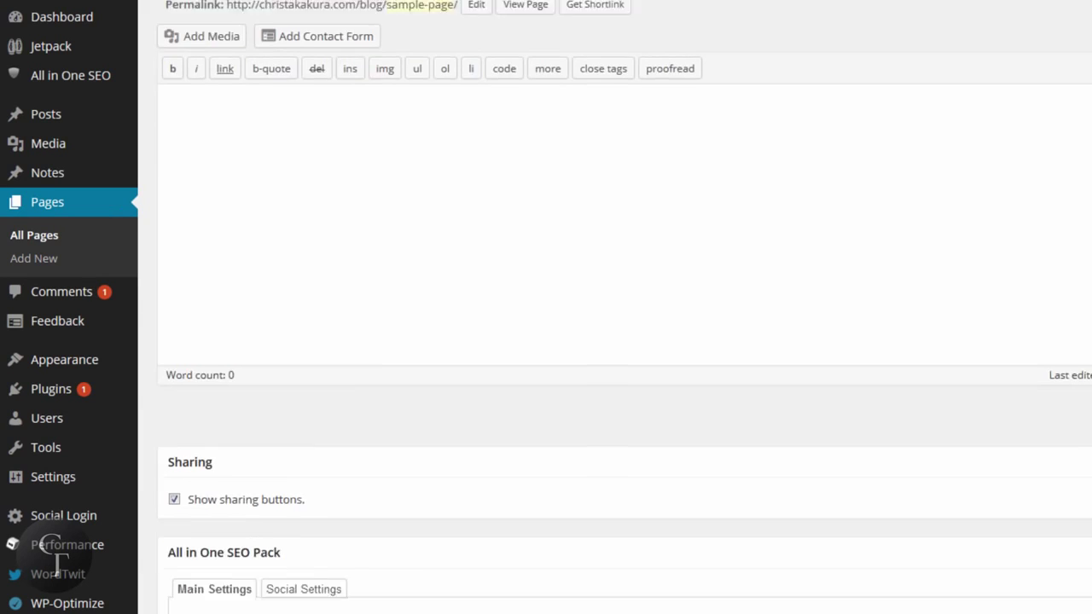
pyautogui.scroll(-2, 191, 107)
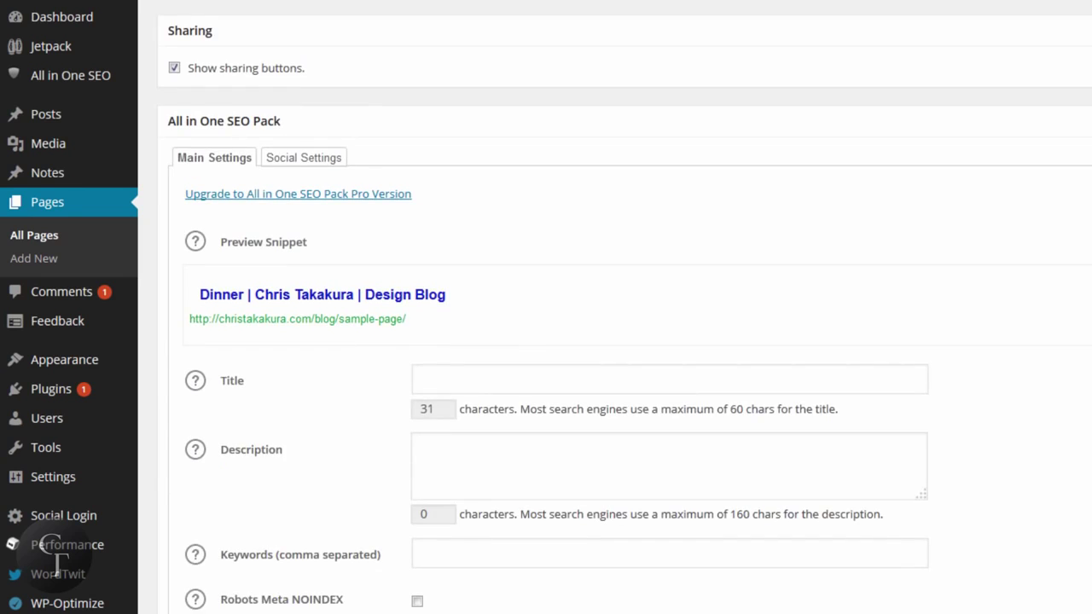
pyautogui.scroll(2, 191, 107)
pyautogui.scroll(-2, 551, 192)
pyautogui.click(500, 248)
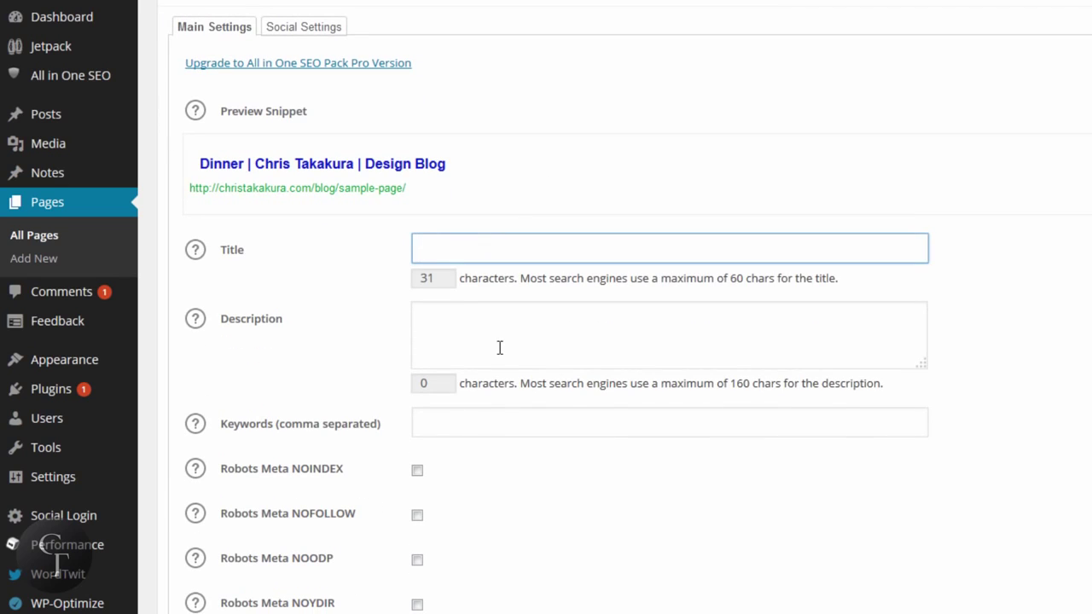
pyautogui.click(500, 341)
pyautogui.click(487, 418)
pyautogui.scroll(1, 487, 418)
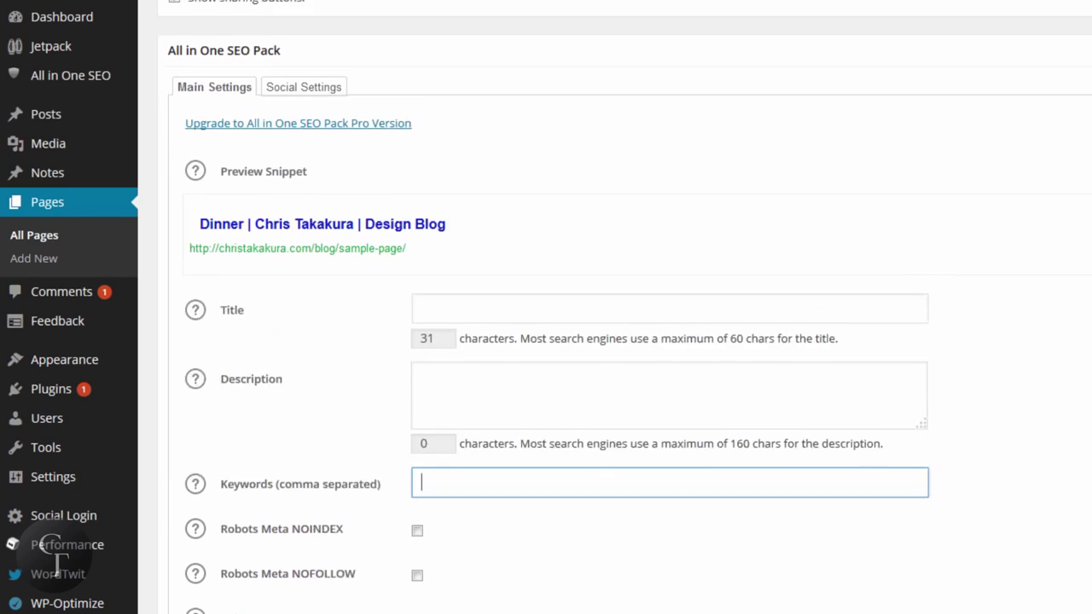
pyautogui.scroll(1, 625, 322)
pyautogui.scroll(2, 625, 321)
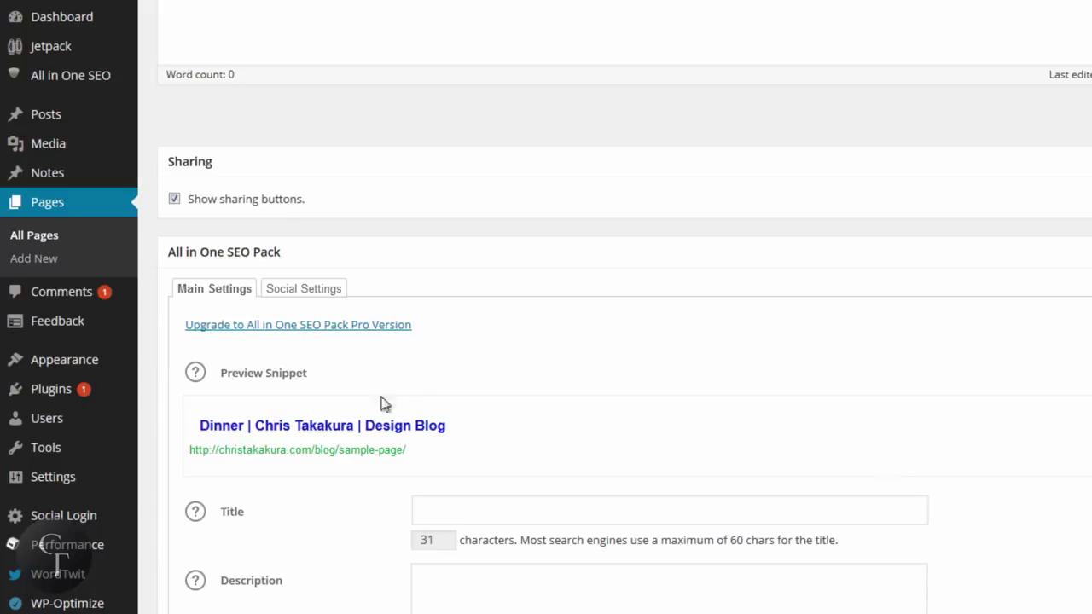
# - Examine the Dinner page's SEO social settings, comparing them with the main settings and checking the Open Graph title and description
pyautogui.click(314, 291)
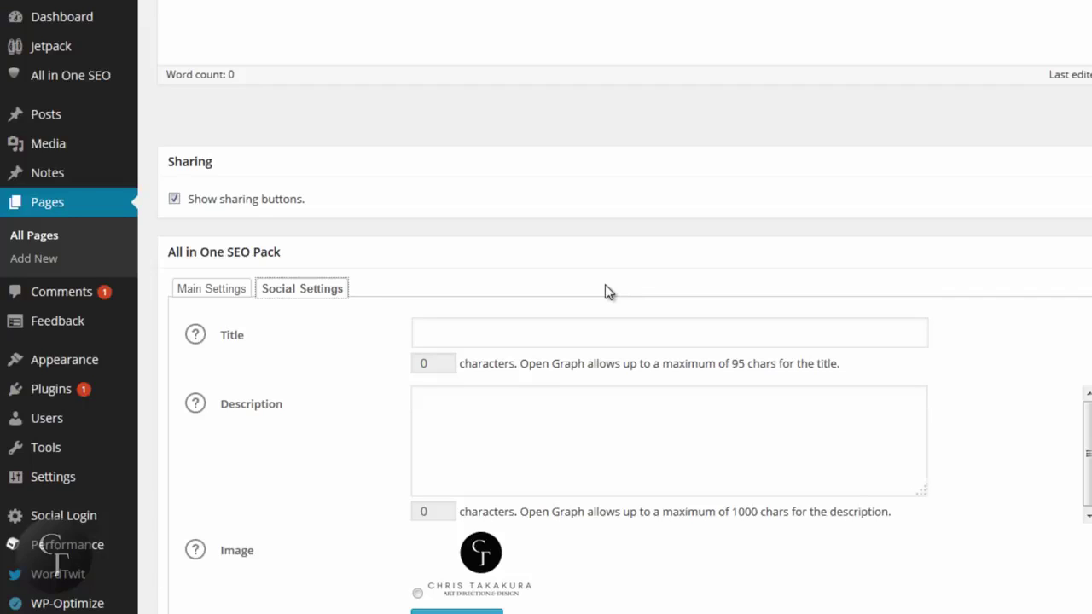
pyautogui.click(518, 324)
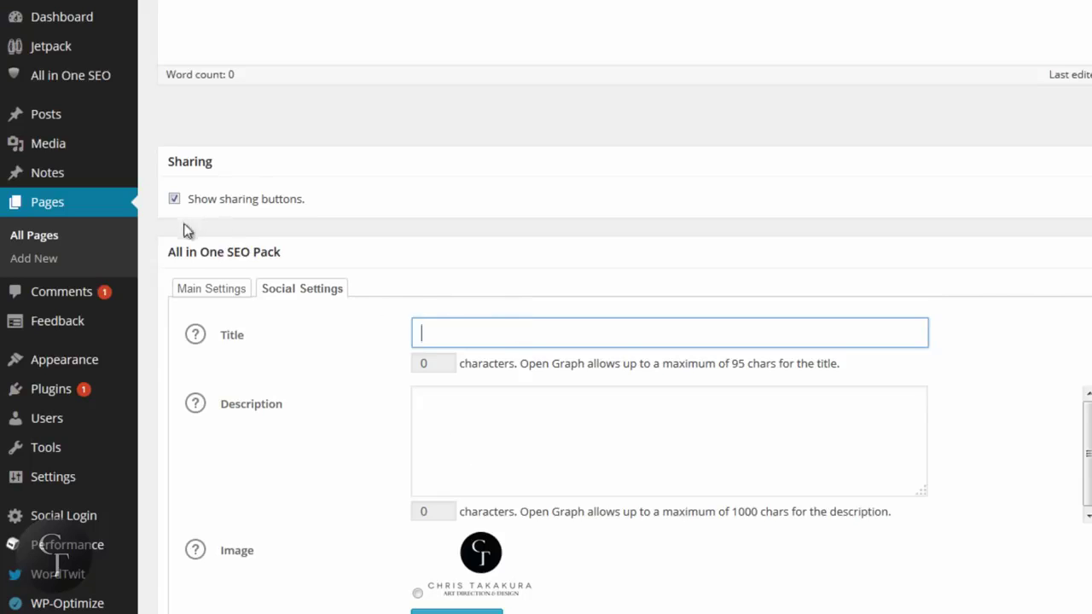
pyautogui.click(460, 325)
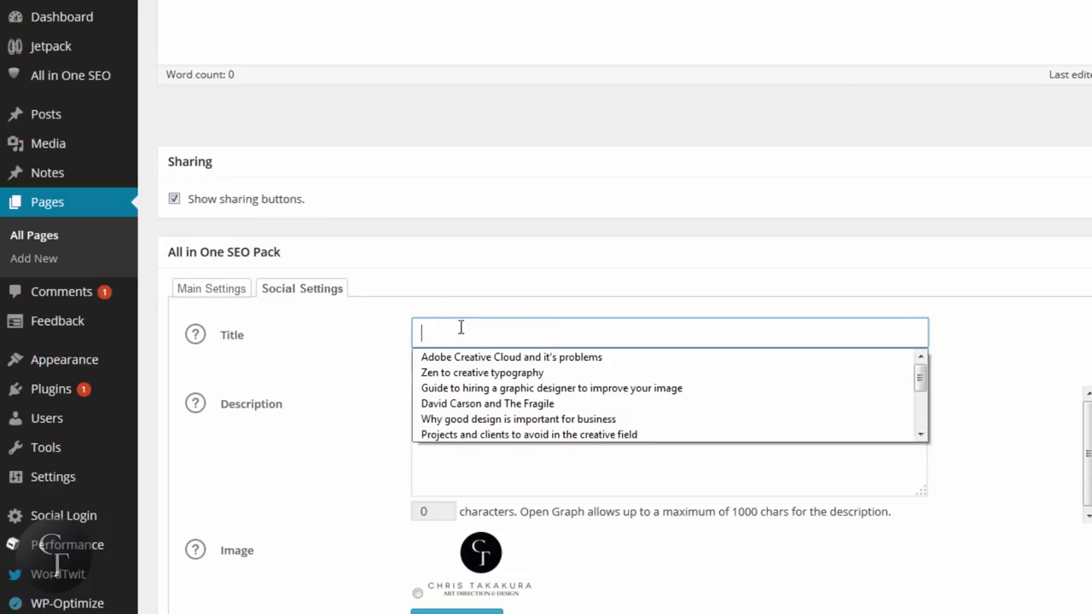
pyautogui.click(220, 295)
pyautogui.click(307, 293)
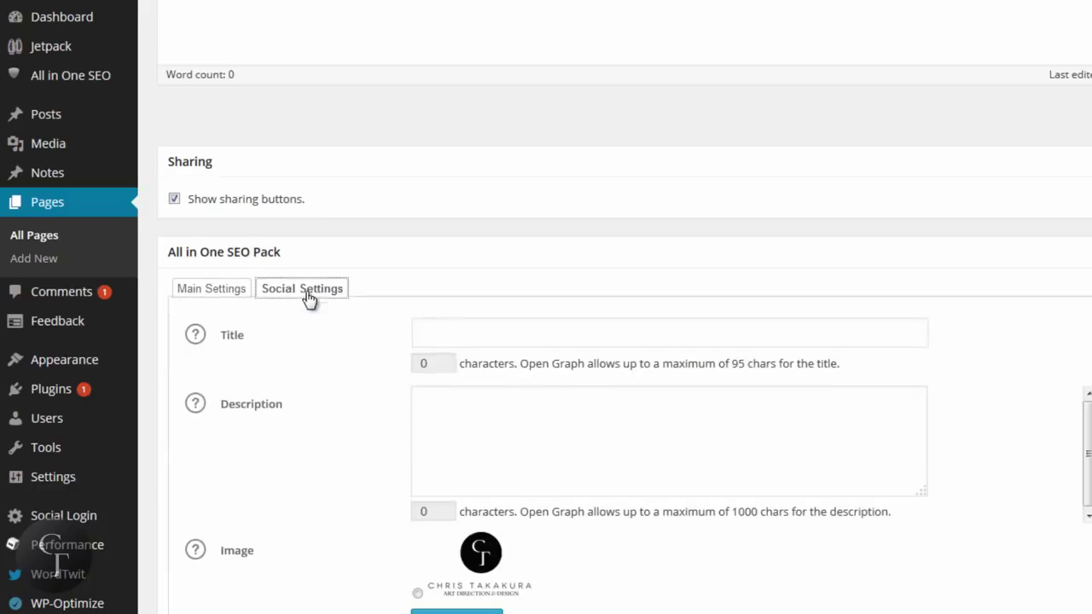
pyautogui.click(469, 321)
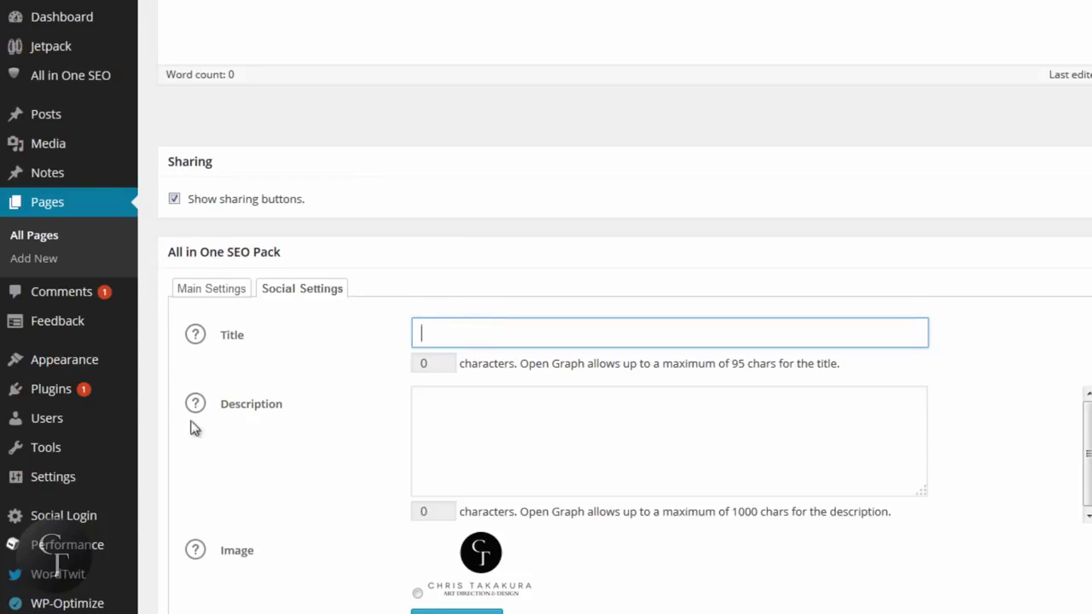
pyautogui.click(551, 420)
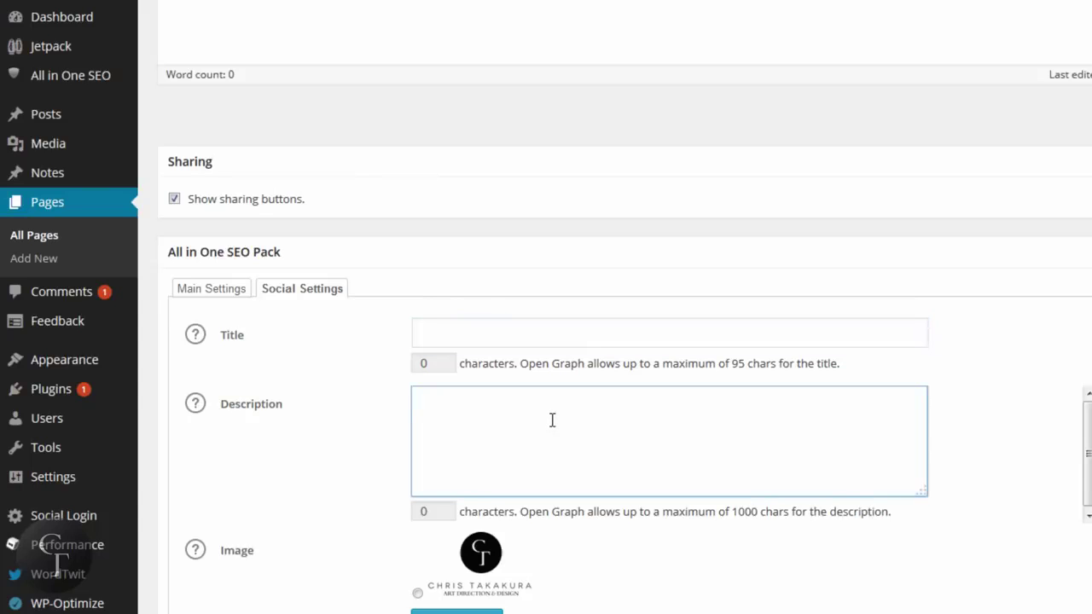
# - Choose the site logo as the Dinner page's image in the SEO social settings
pyautogui.scroll(-2, 694, 578)
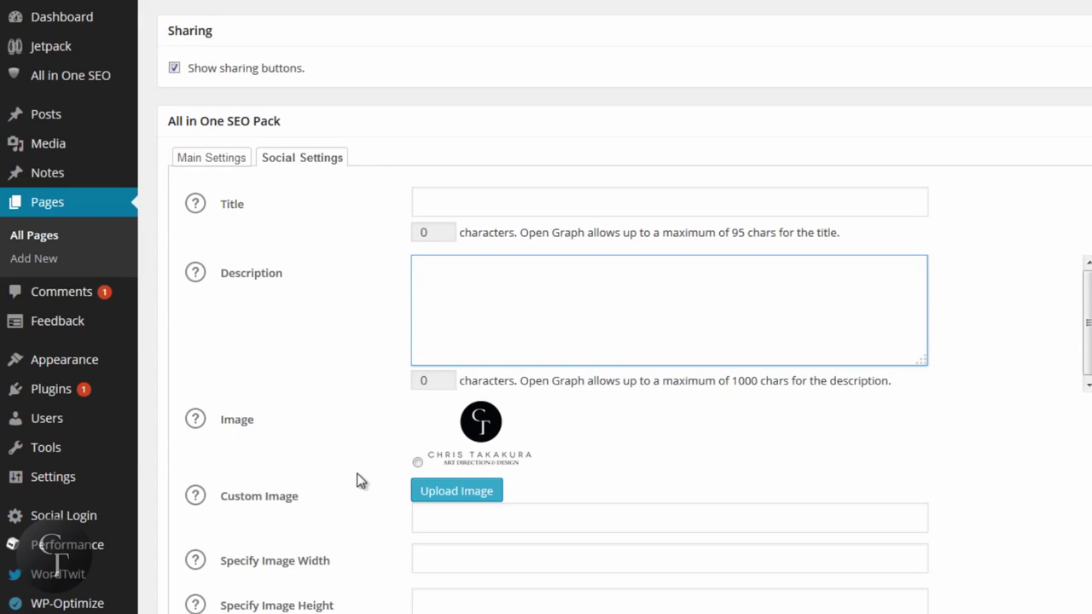
pyautogui.click(417, 461)
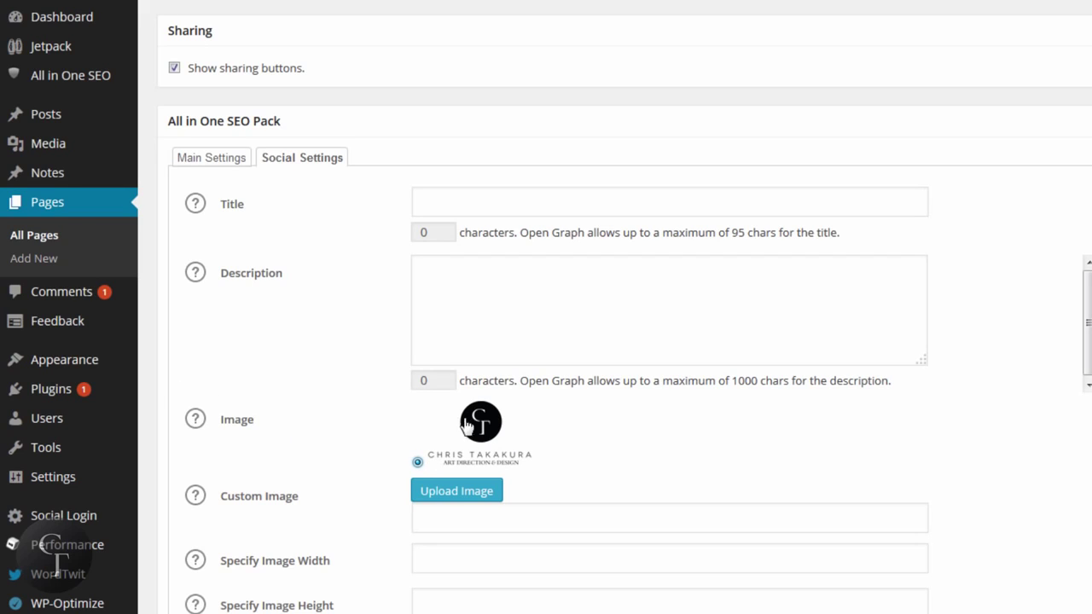
pyautogui.click(486, 531)
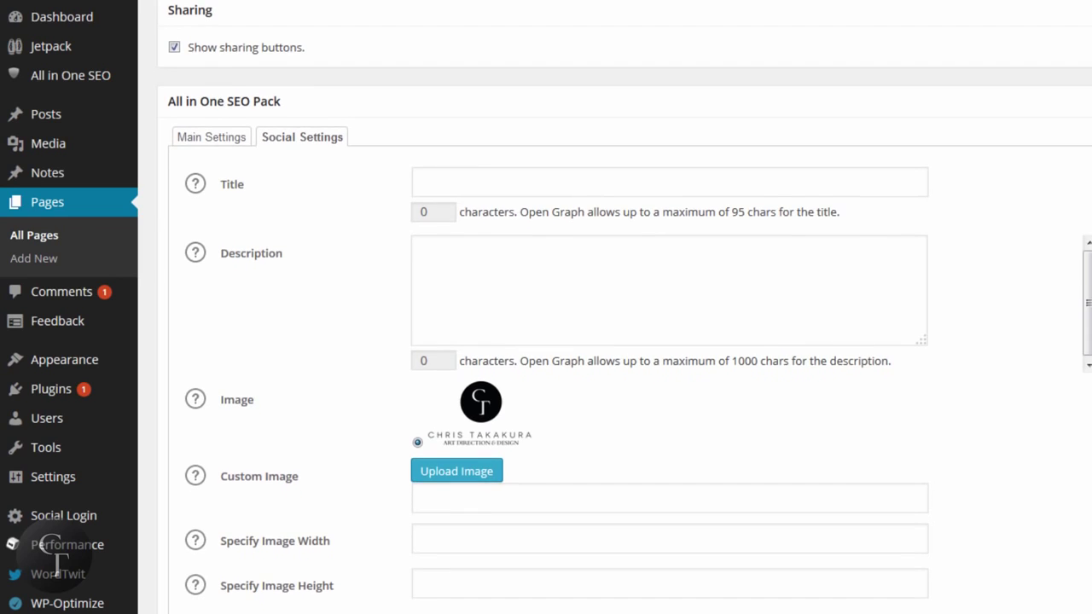
# - Try "Gallery" as the Dinner page's Open Graph title and clear the title again
pyautogui.scroll(6, 625, 307)
pyautogui.scroll(-2, 625, 307)
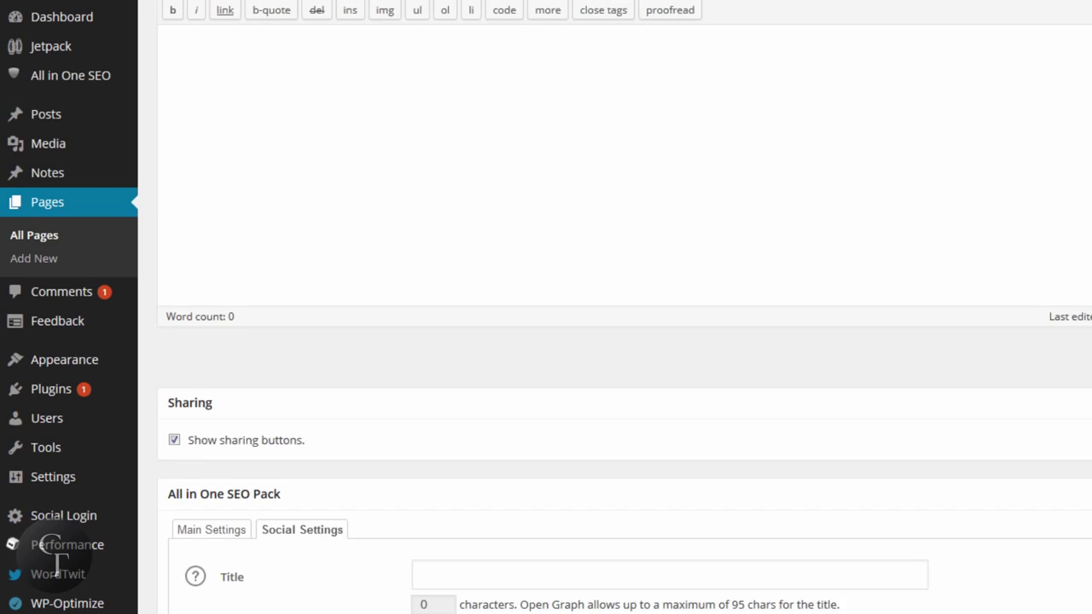
pyautogui.scroll(2, 625, 306)
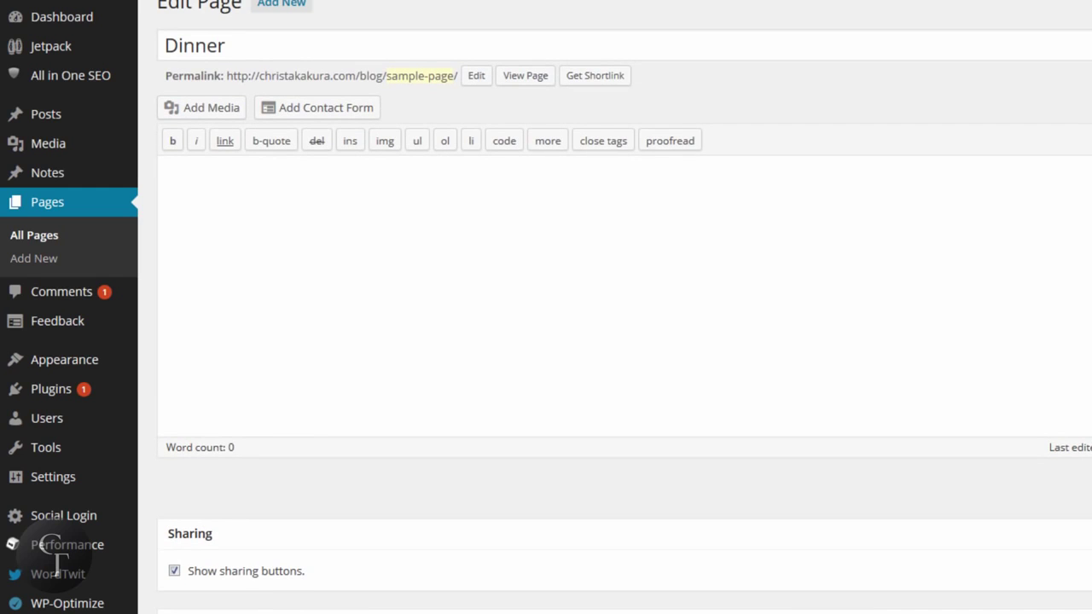
pyautogui.scroll(1, 625, 307)
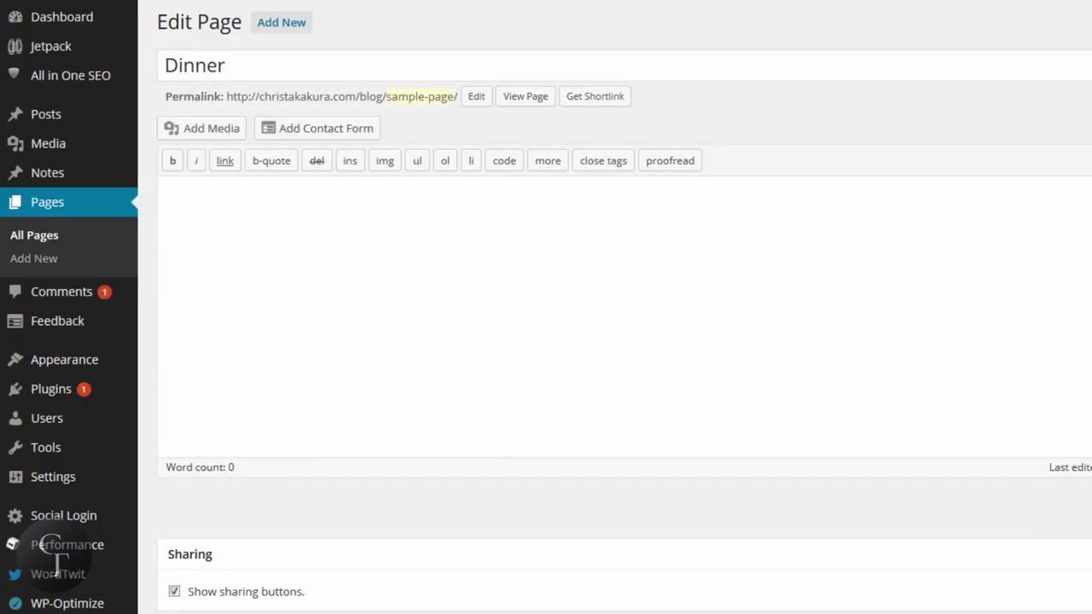
pyautogui.scroll(-4, 626, 307)
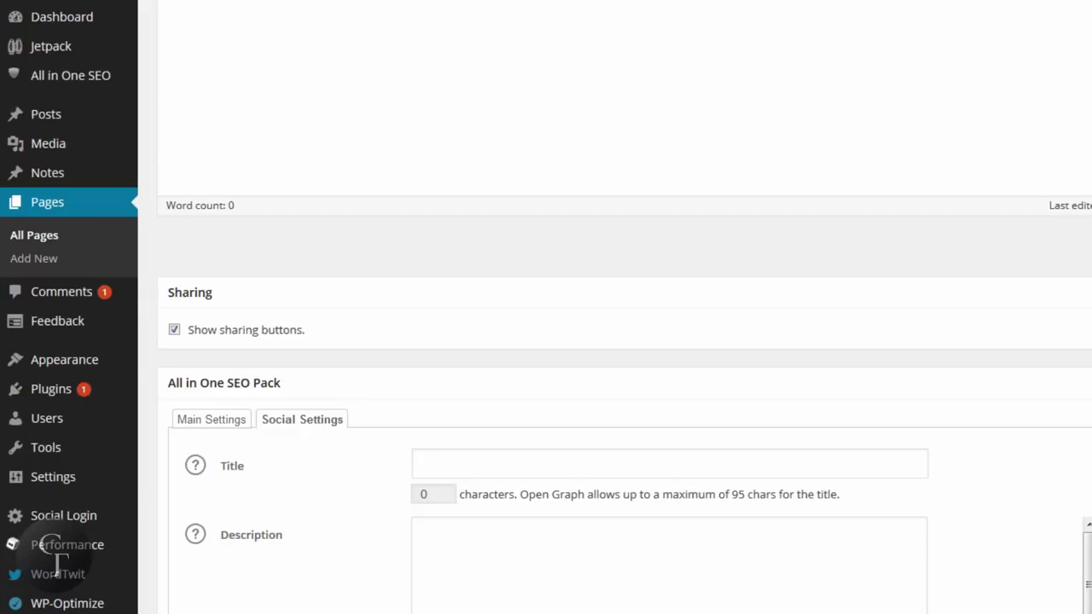
pyautogui.click(523, 461)
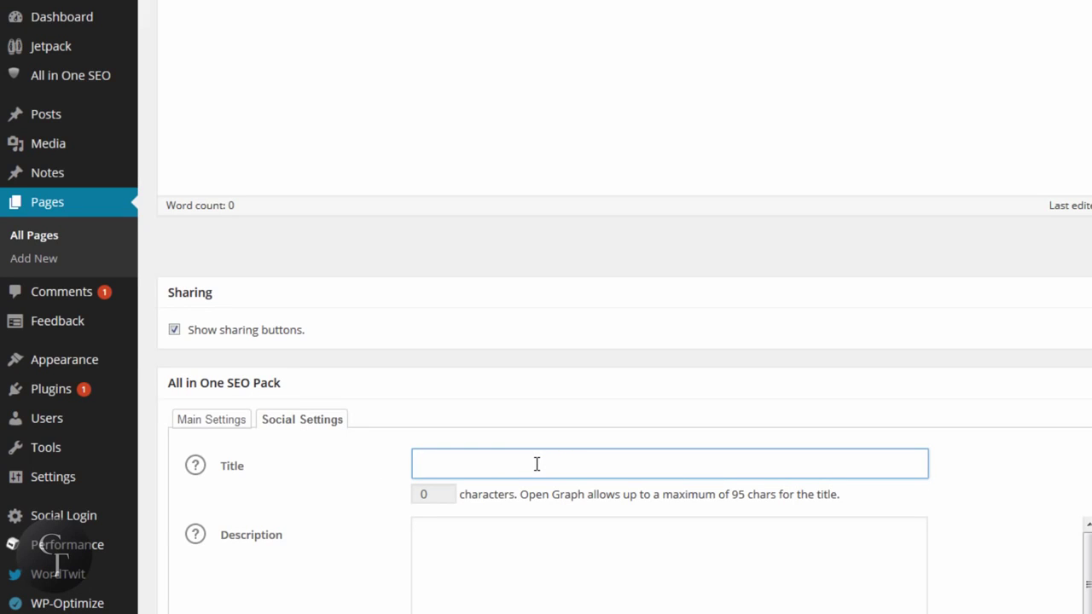
pyautogui.write('Gallery')
pyautogui.hotkey('ctrl', 'a')
pyautogui.press('BackSpace')
pyautogui.write('Gallery')
pyautogui.hotkey('ctrl', 'a')
pyautogui.press('BackSpace')
# - Return to the Dinner page's main SEO settings and check its preview snippet
pyautogui.click(543, 547)
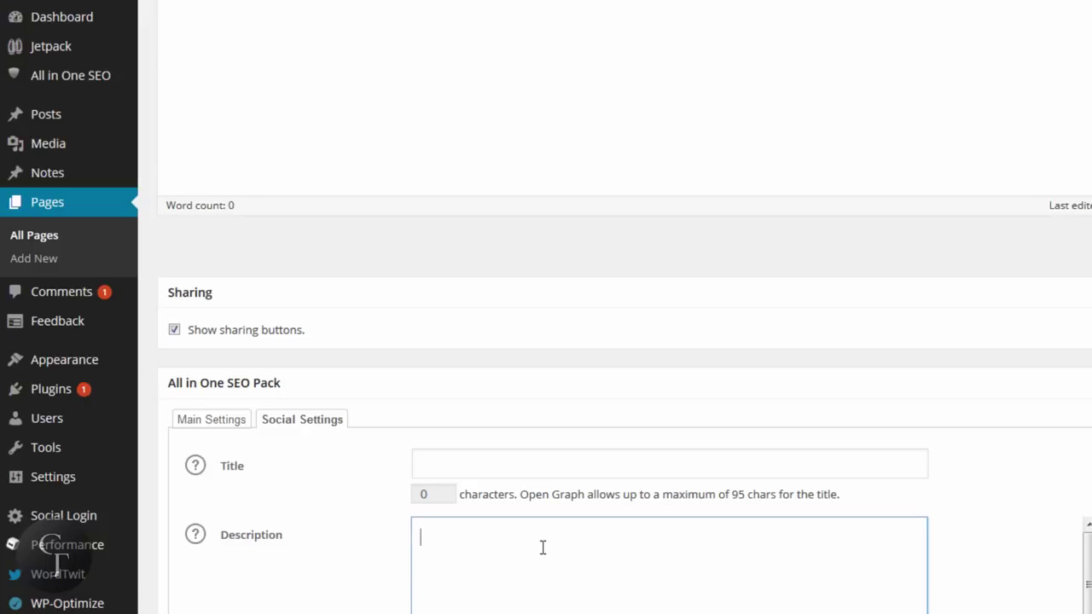
pyautogui.click(215, 420)
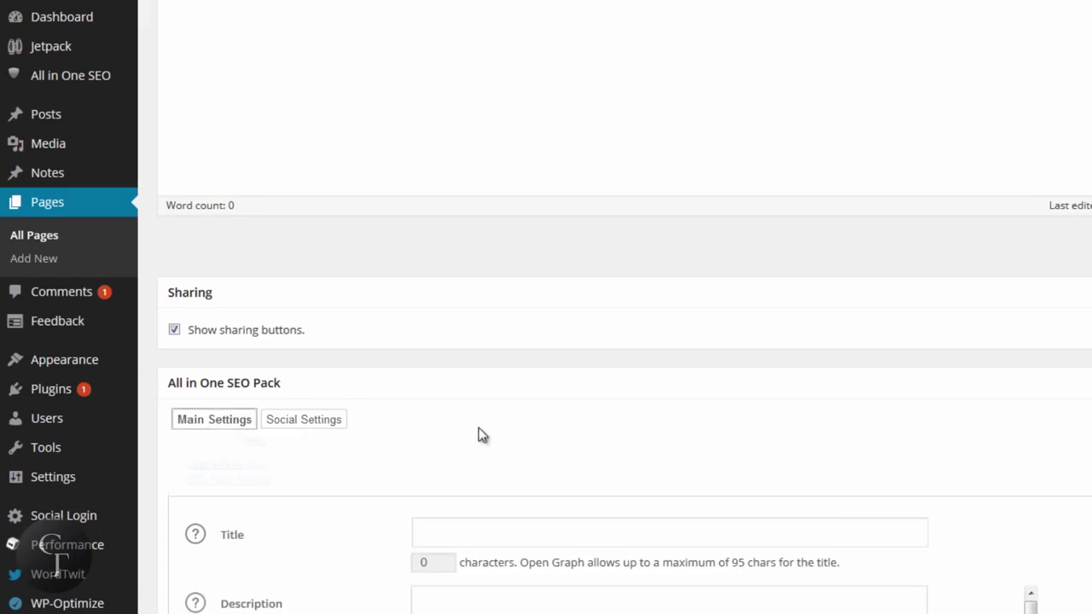
pyautogui.scroll(-2, 602, 445)
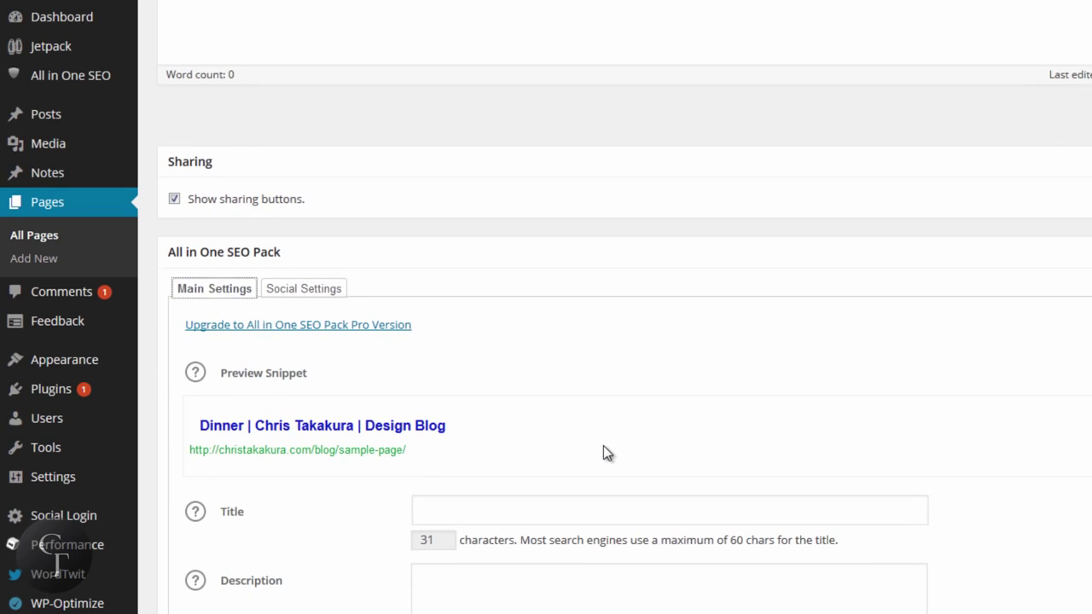
# - Leave the Dinner page without updating it and go to the list of all posts
pyautogui.scroll(5, 604, 445)
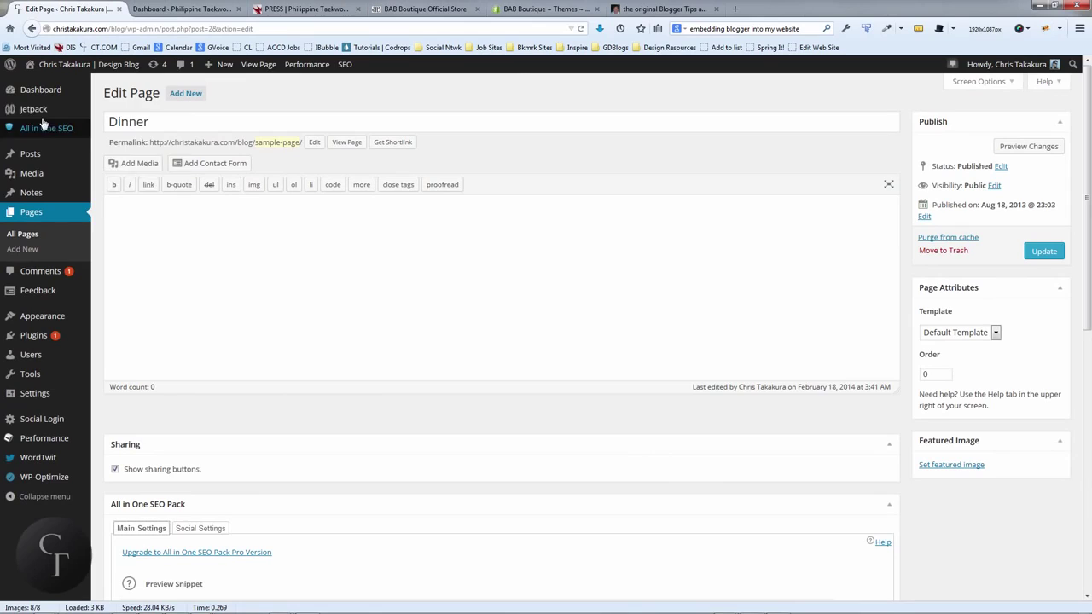
pyautogui.moveTo(62, 108)
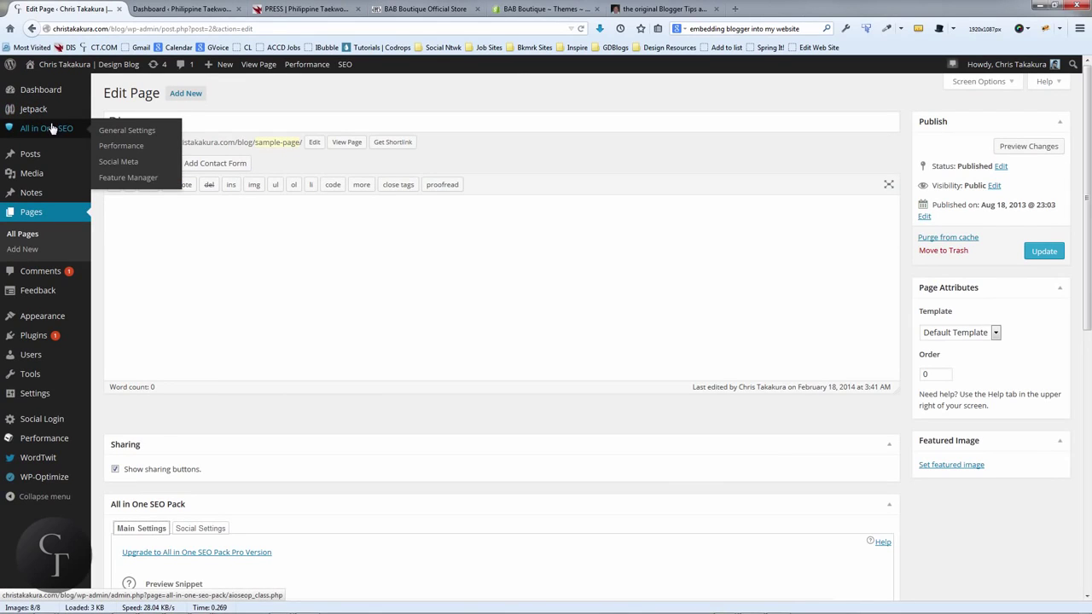
pyautogui.click(35, 154)
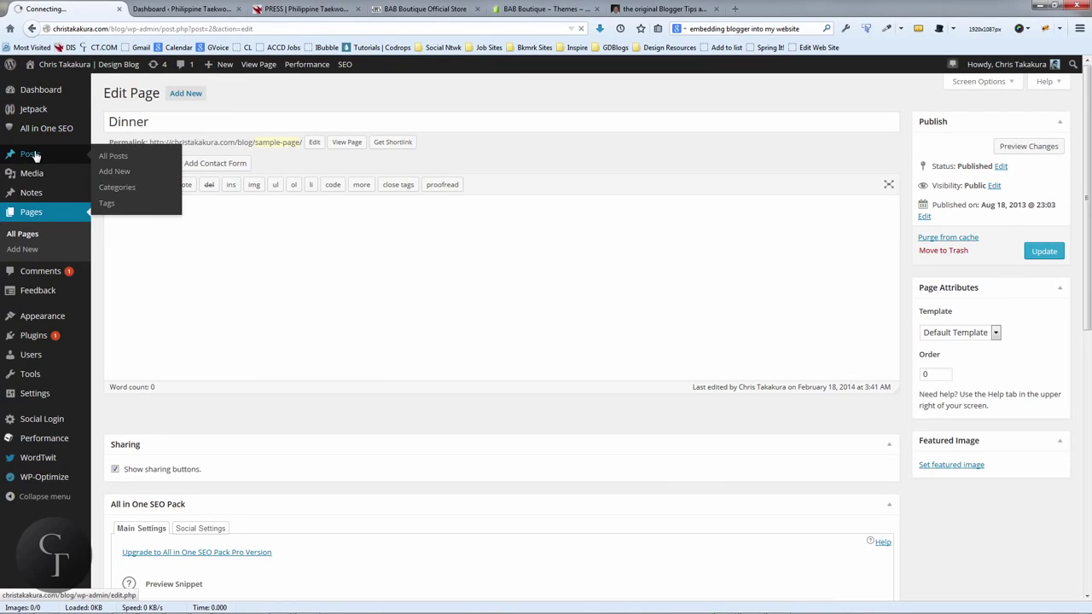